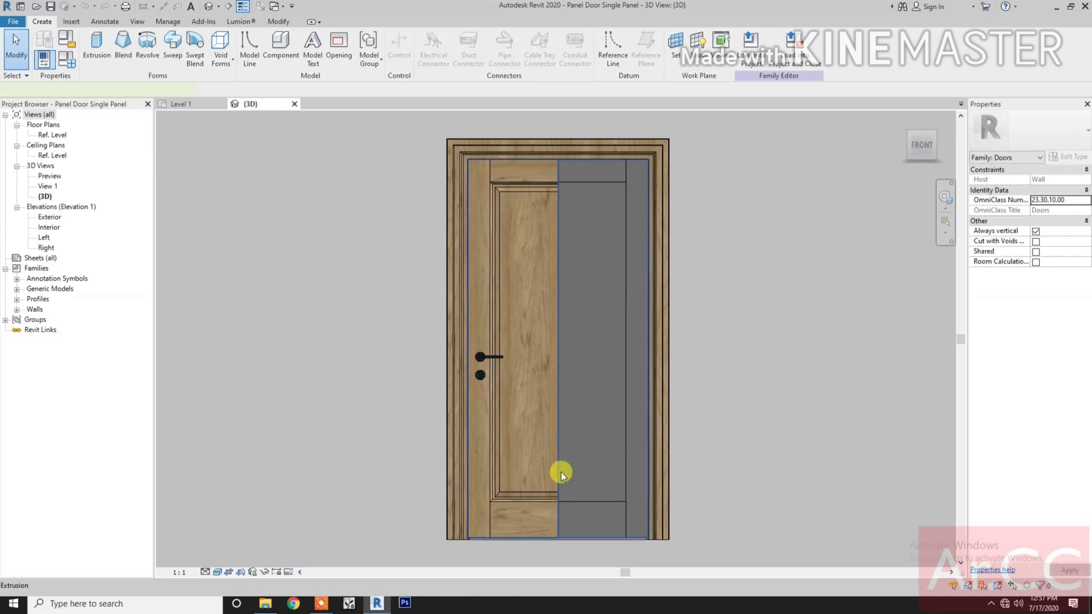
Step: Temporarily hide the selected extrusion covering half of the door in the 3D view
{"action": "left_click", "coordinate": [561, 472]}
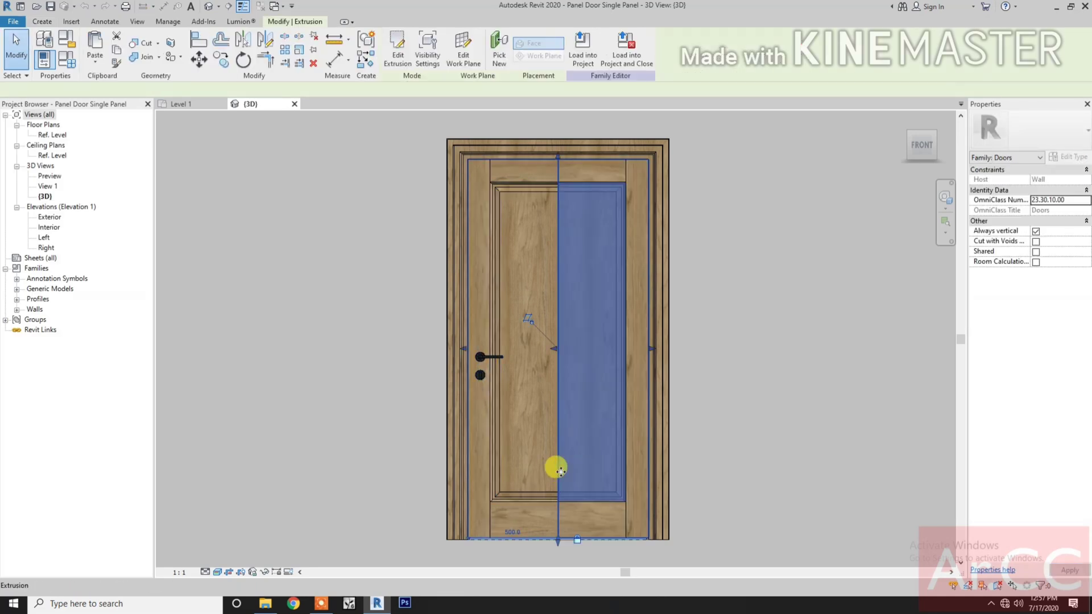
{"action": "left_click", "coordinate": [264, 573]}
{"action": "left_click", "coordinate": [294, 549]}
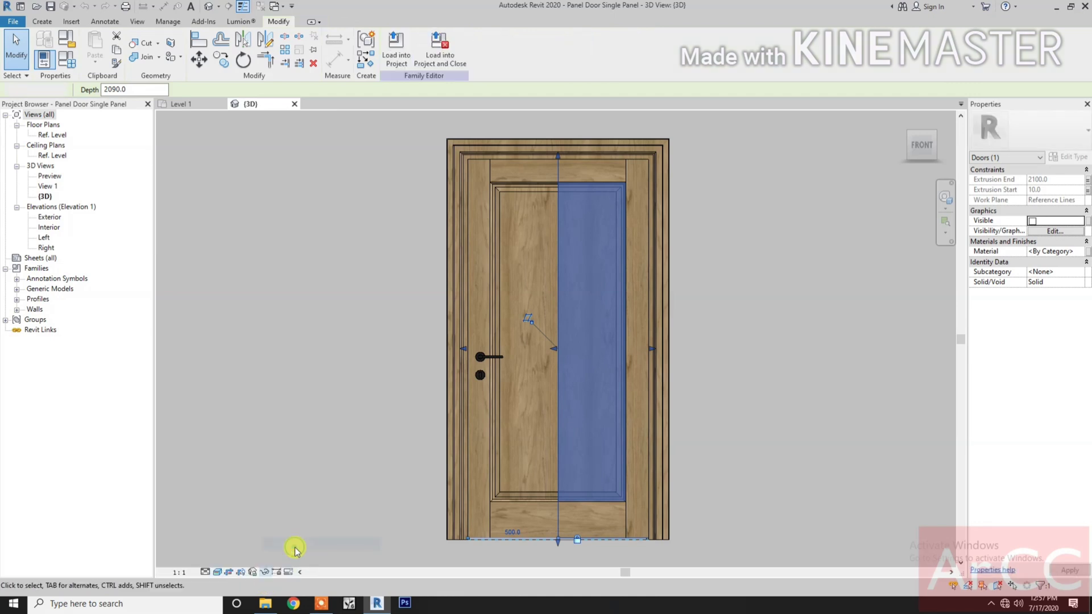
Step: In the Ref. Level floor plan, turn off Plan/RCP display in the PD1P door panel's visibility settings
{"action": "double_click", "coordinate": [57, 135]}
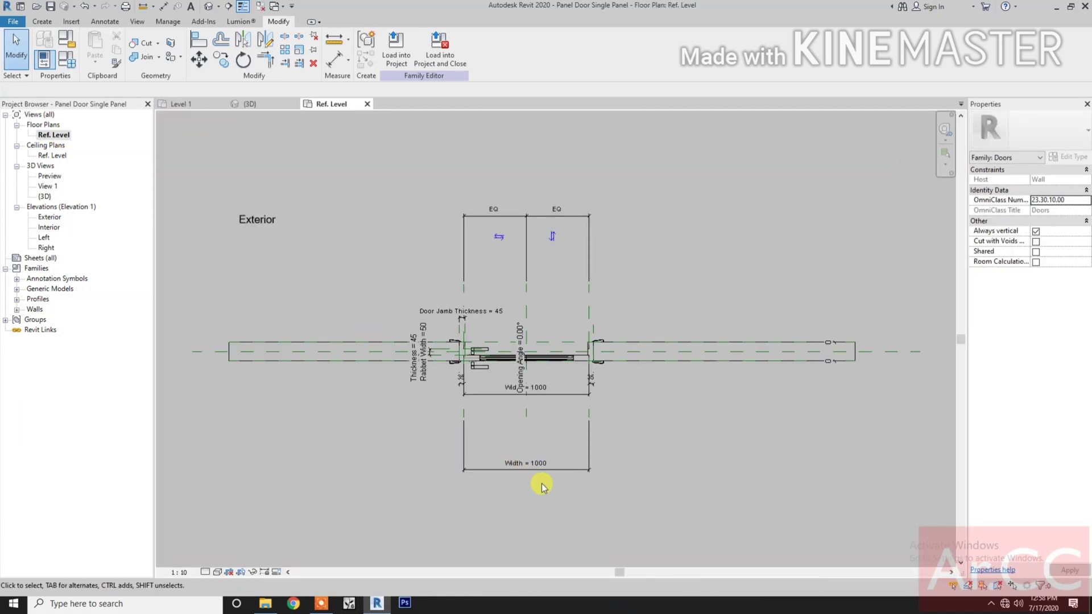
{"action": "left_click", "coordinate": [480, 371]}
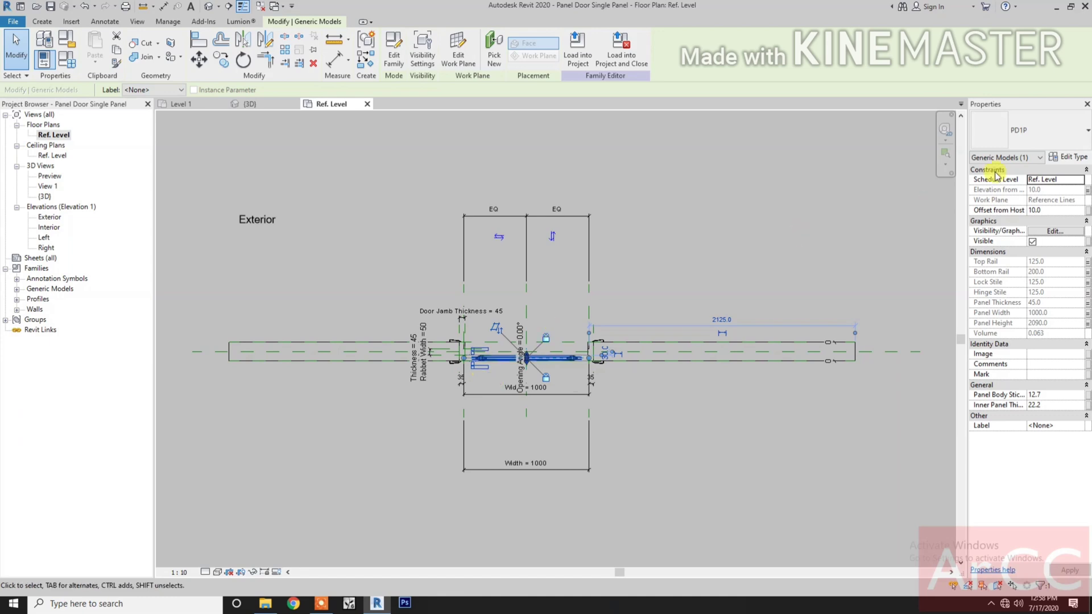
{"action": "left_click", "coordinate": [1049, 232]}
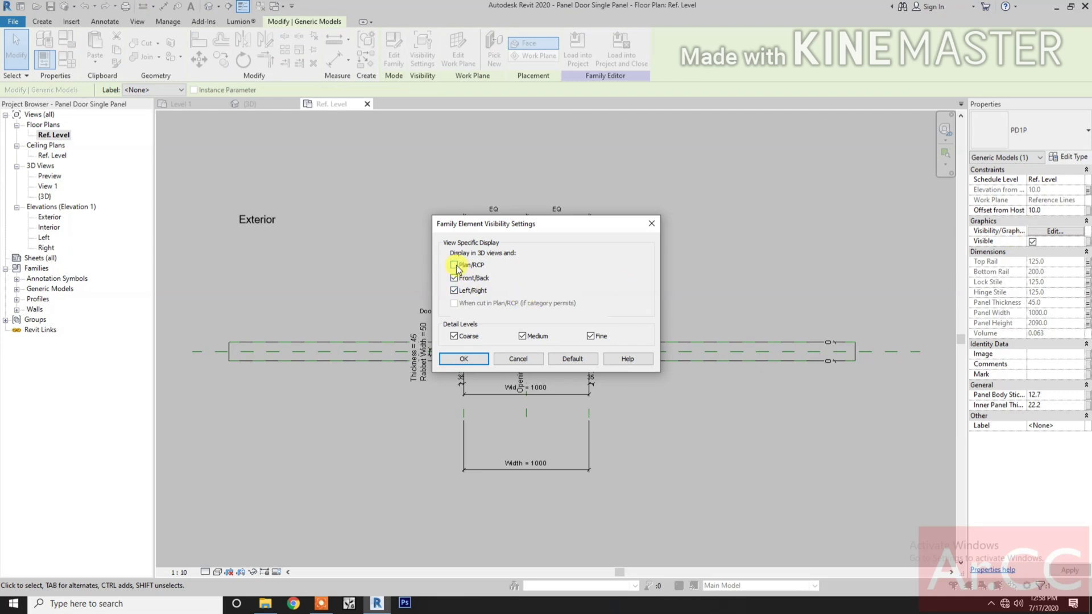
{"action": "left_click", "coordinate": [462, 360]}
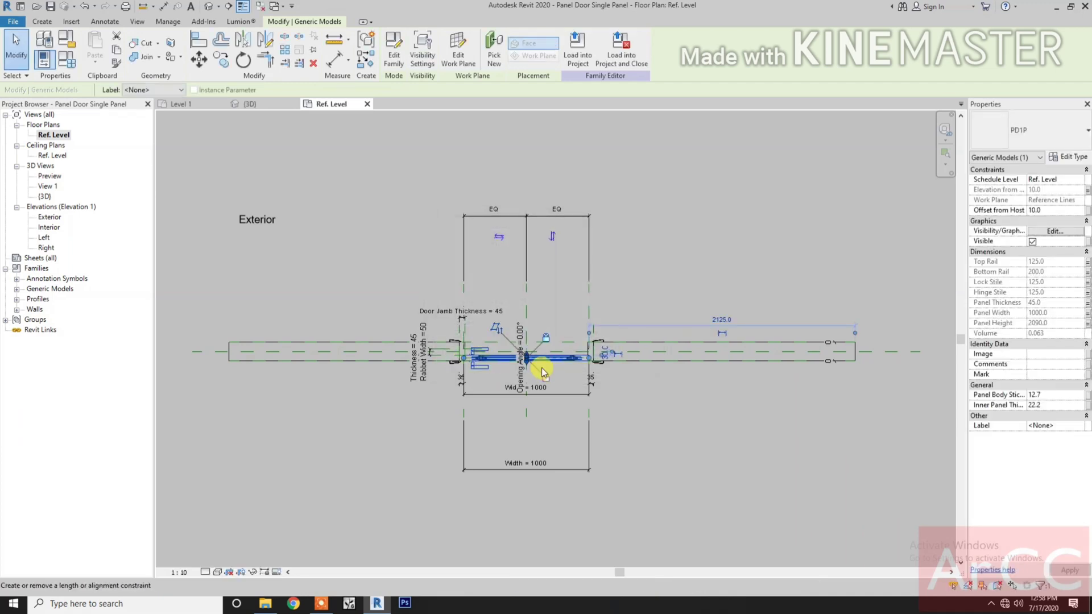
{"action": "left_click", "coordinate": [667, 446]}
Step: Temporarily hide the PD1P door panel in the Ref. Level plan
{"action": "scroll", "coordinate": [671, 451], "scroll_direction": "up", "scroll_amount": 2}
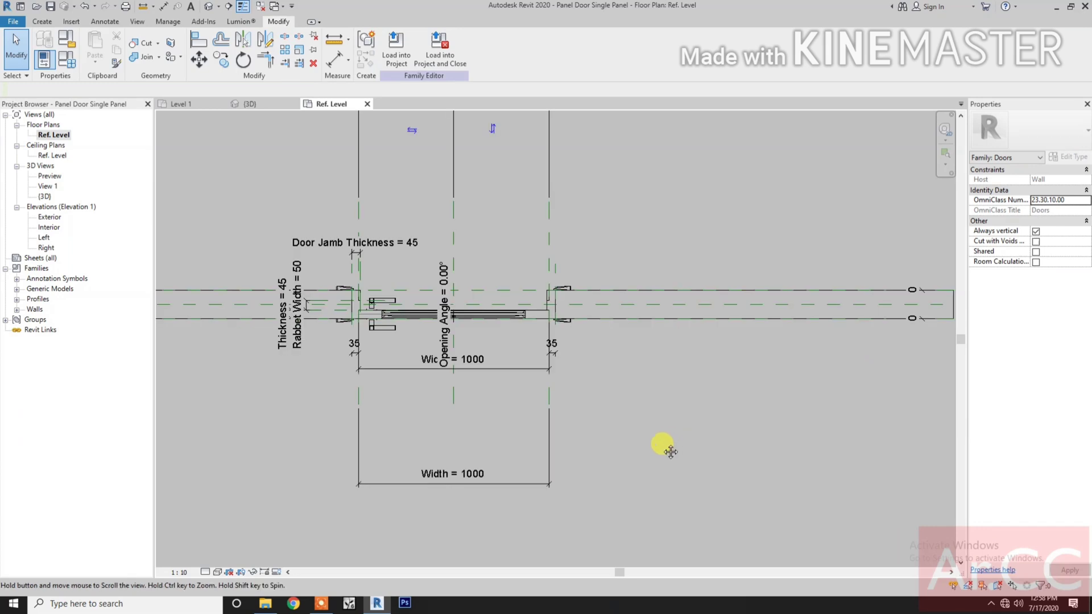
{"action": "middle_click_drag", "start_coordinate": [670, 451], "coordinate": [657, 449]}
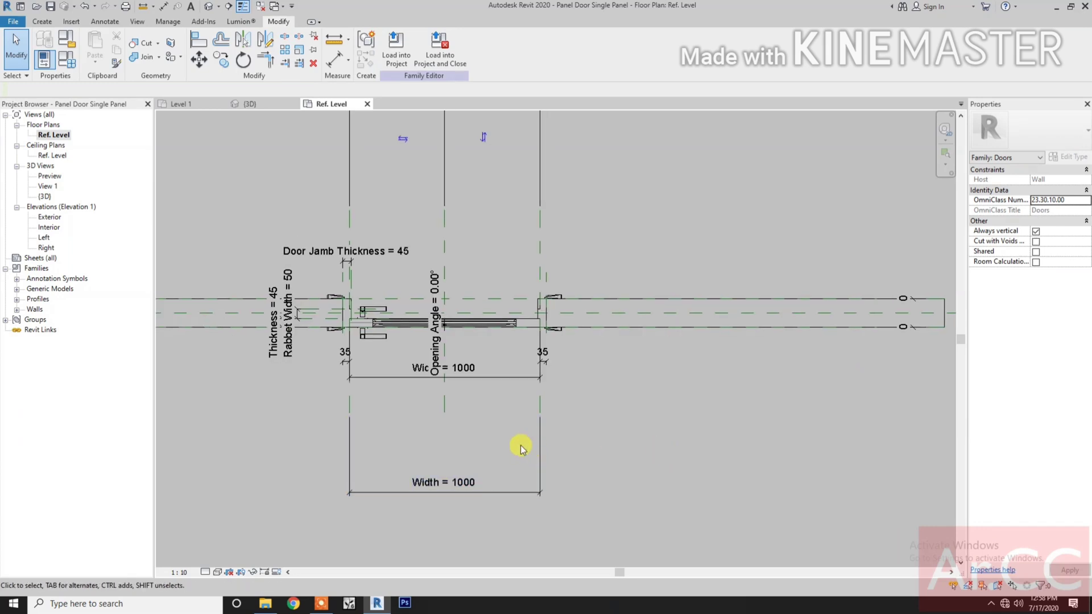
{"action": "left_click", "coordinate": [503, 318]}
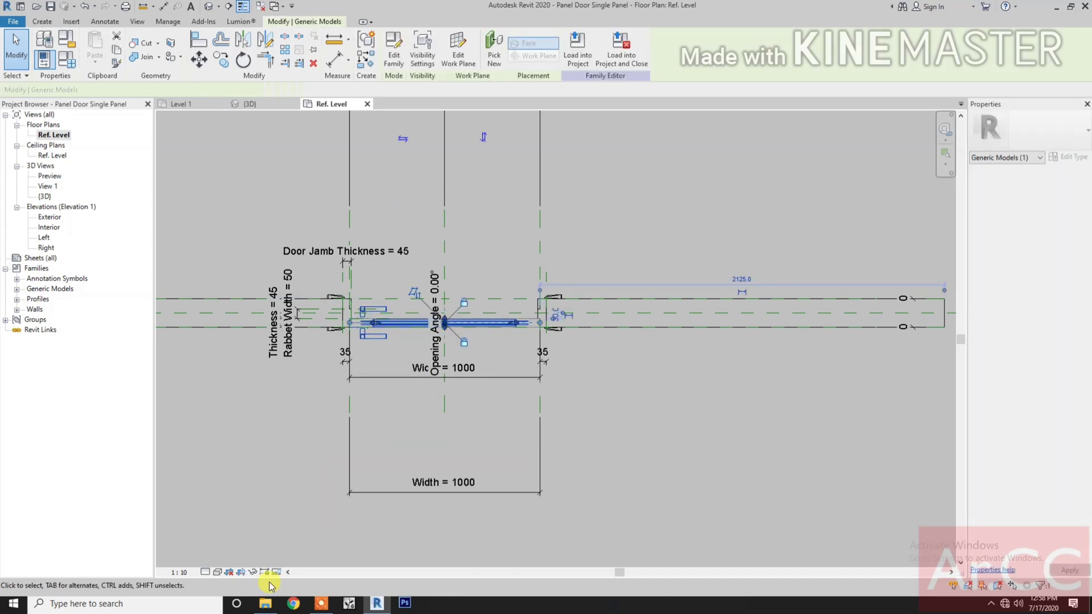
{"action": "left_click", "coordinate": [253, 572]}
{"action": "left_click", "coordinate": [264, 543]}
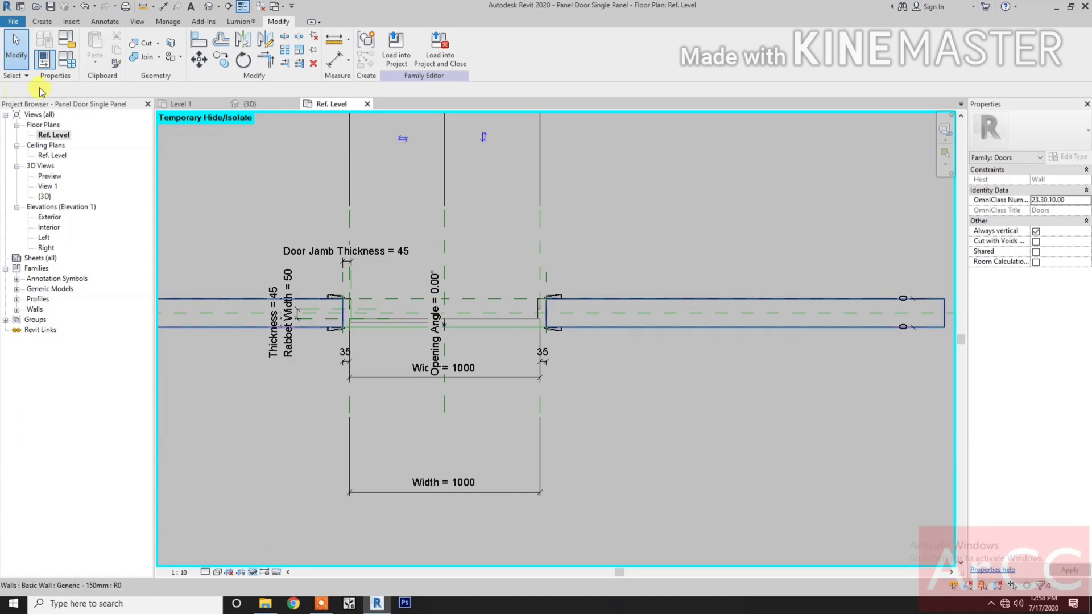
Step: Draw a symbolic-line rectangle in the Doors [cut] subcategory, about 700 mm long, below the wall near the opening's right side
{"action": "left_click", "coordinate": [111, 23]}
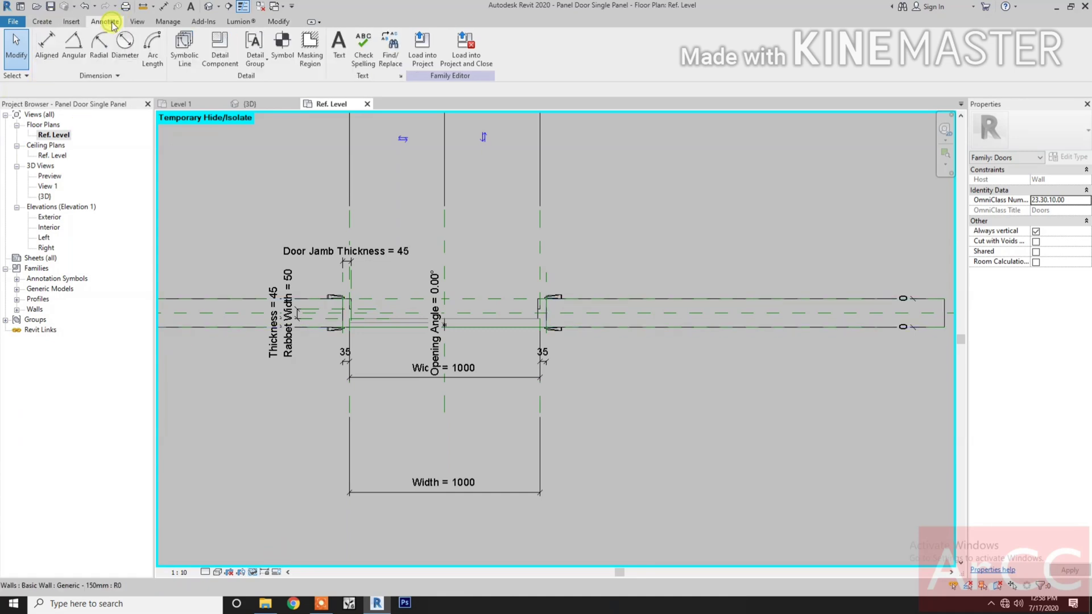
{"action": "left_click", "coordinate": [184, 55]}
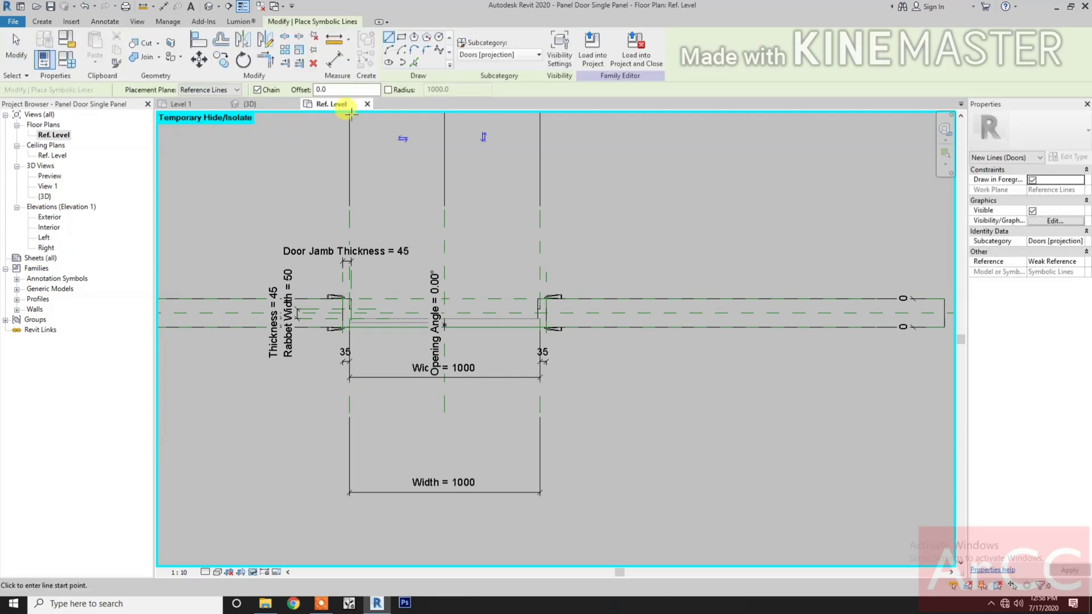
{"action": "left_click", "coordinate": [482, 55]}
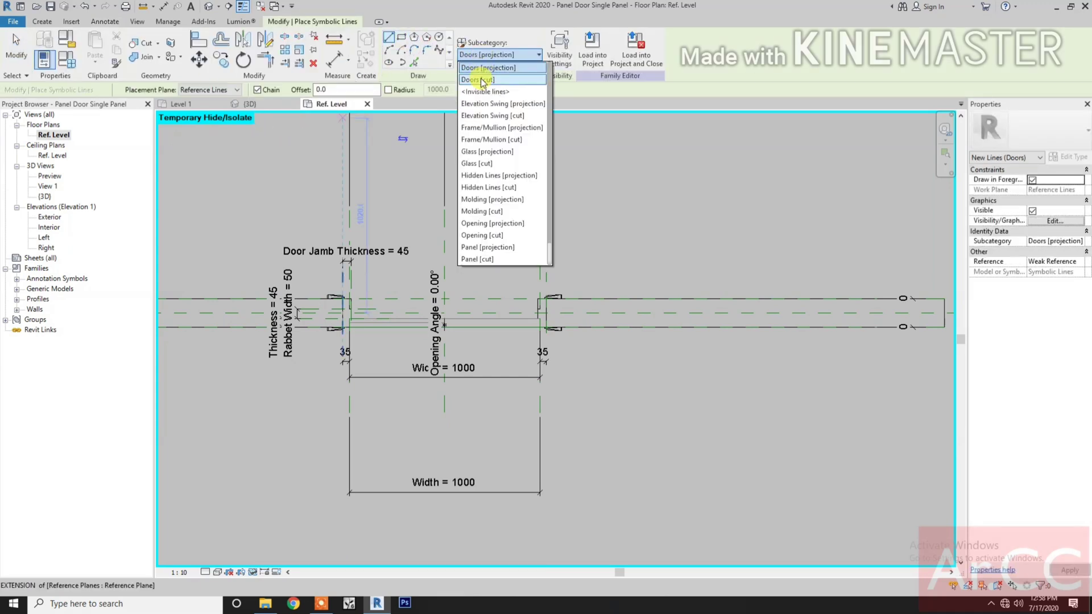
{"action": "left_click", "coordinate": [483, 80]}
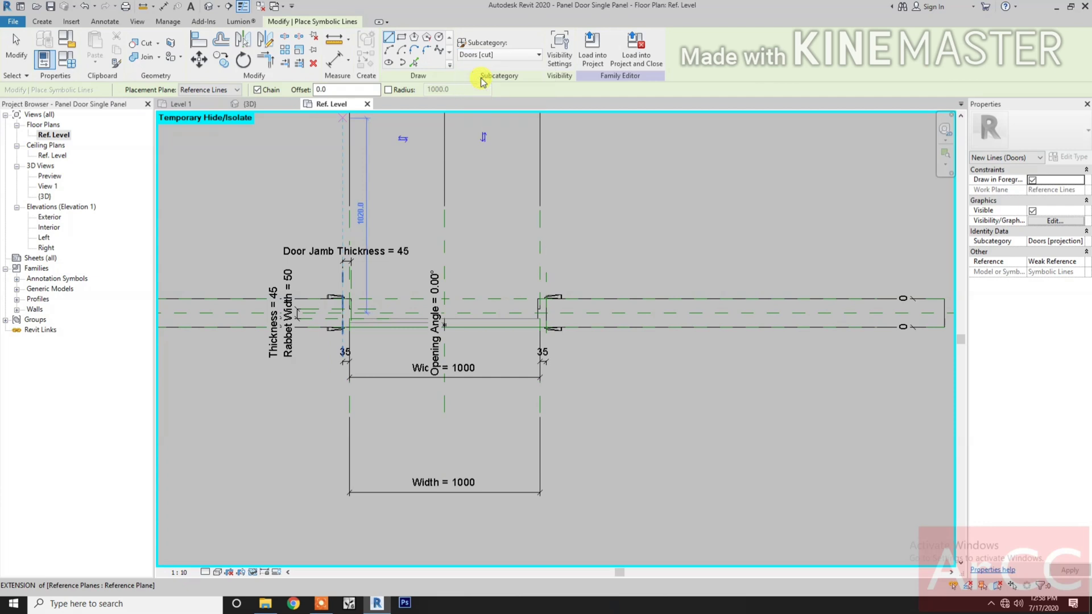
{"action": "left_click", "coordinate": [401, 39]}
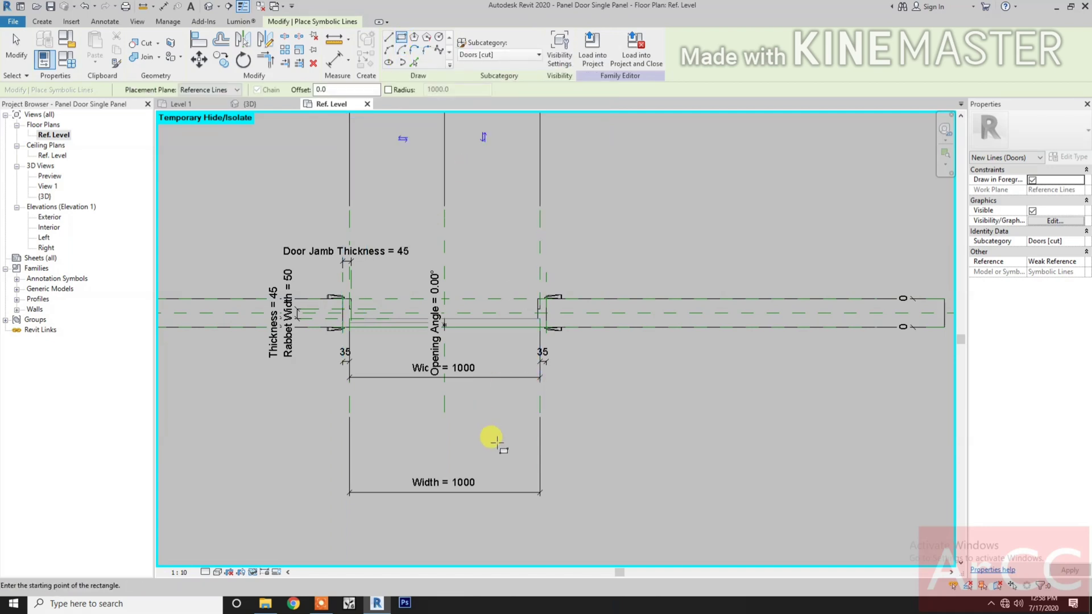
{"action": "left_click", "coordinate": [516, 473]}
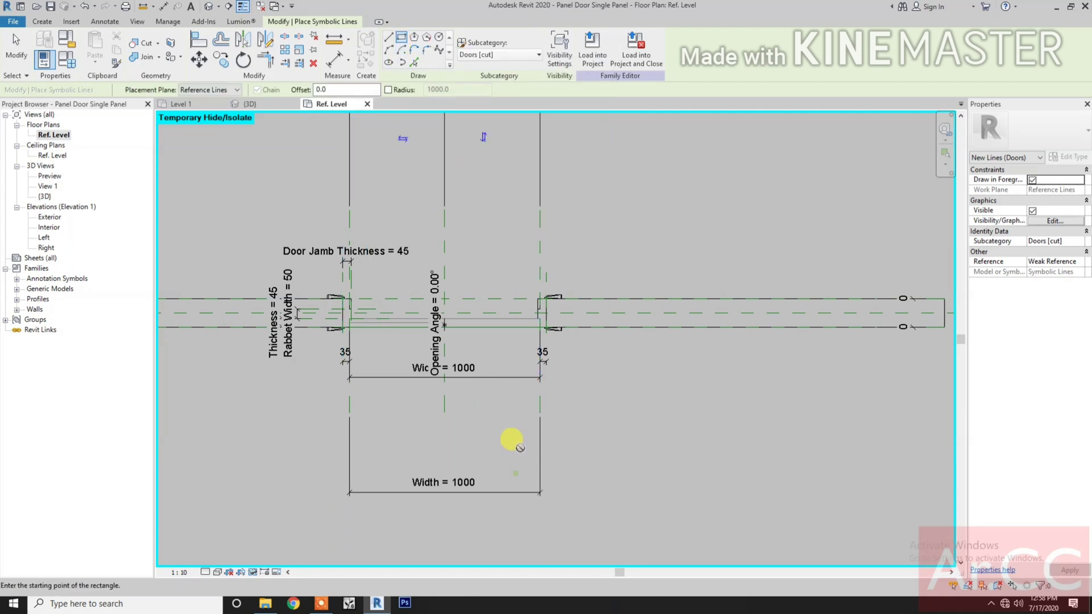
{"action": "left_click", "coordinate": [531, 337]}
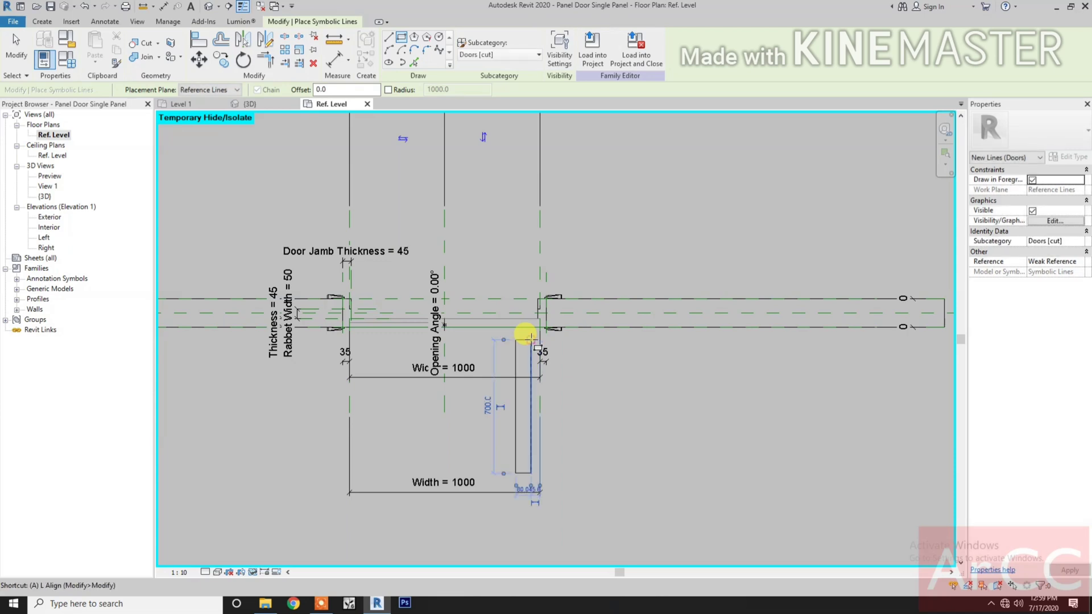
{"action": "key", "text": "Escape"}
Step: Align the rectangle's top edge to the Interior reference plane and its right edge to the opening's right reference plane, locking the alignment
{"action": "key", "text": "a"}
{"action": "key", "text": "l"}
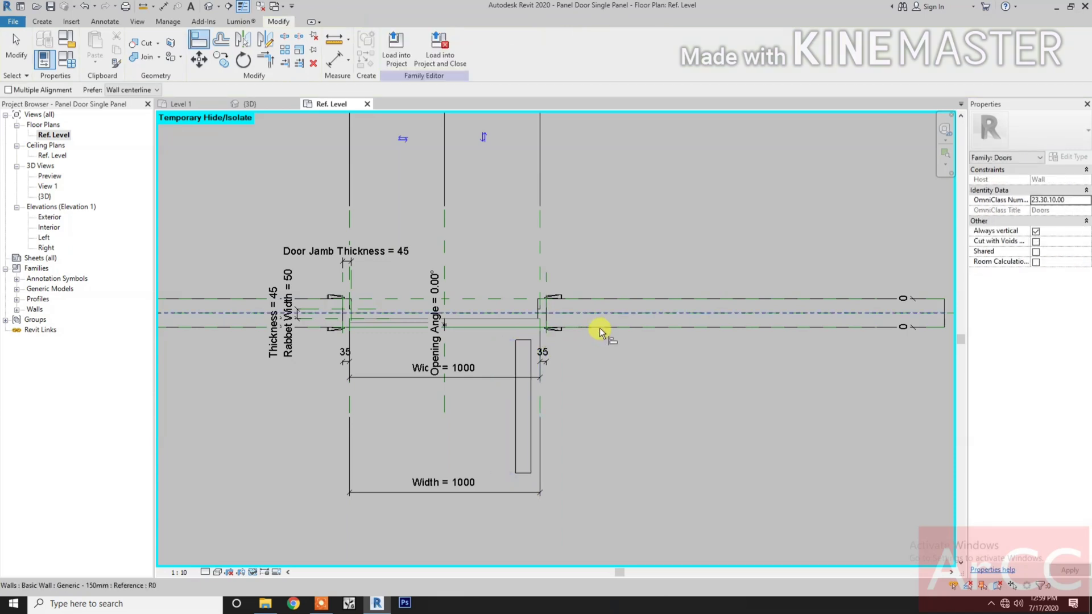
{"action": "key", "text": "Tab"}
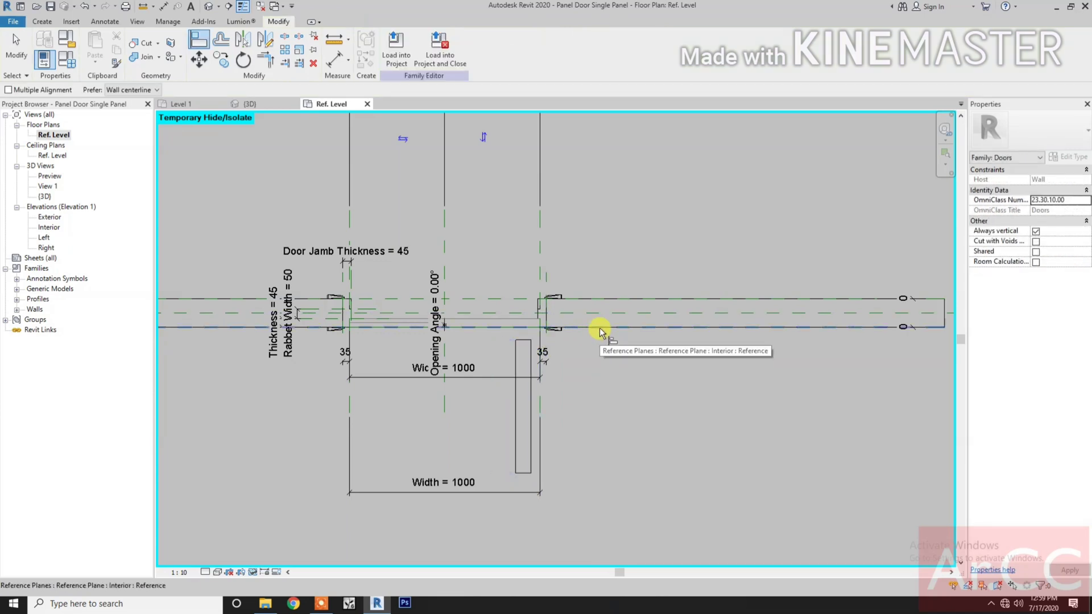
{"action": "left_click", "coordinate": [599, 327]}
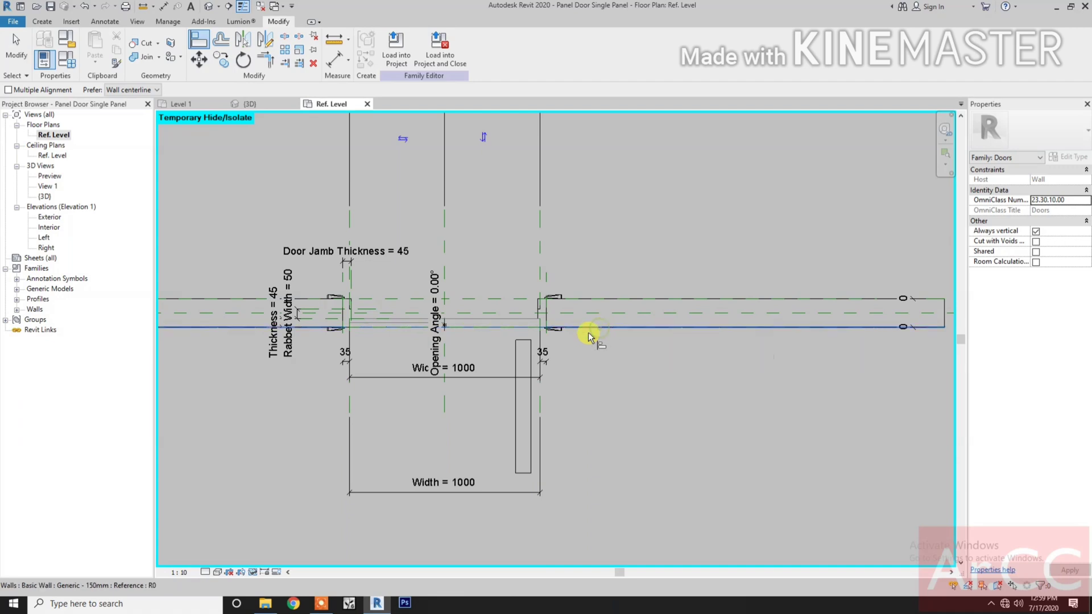
{"action": "left_click", "coordinate": [522, 340]}
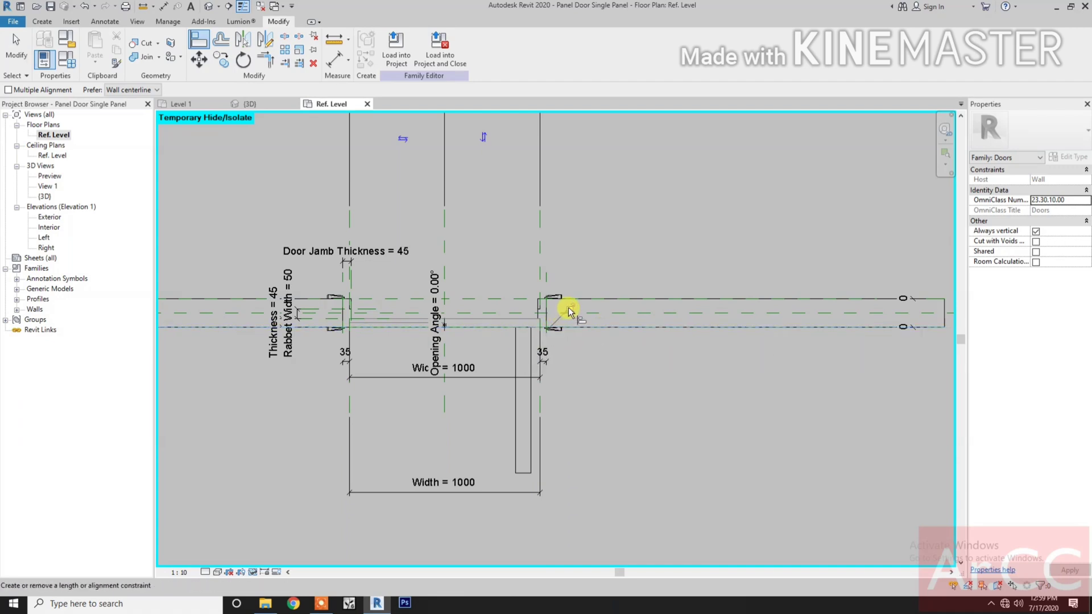
{"action": "left_click", "coordinate": [542, 240]}
{"action": "left_click", "coordinate": [530, 382]}
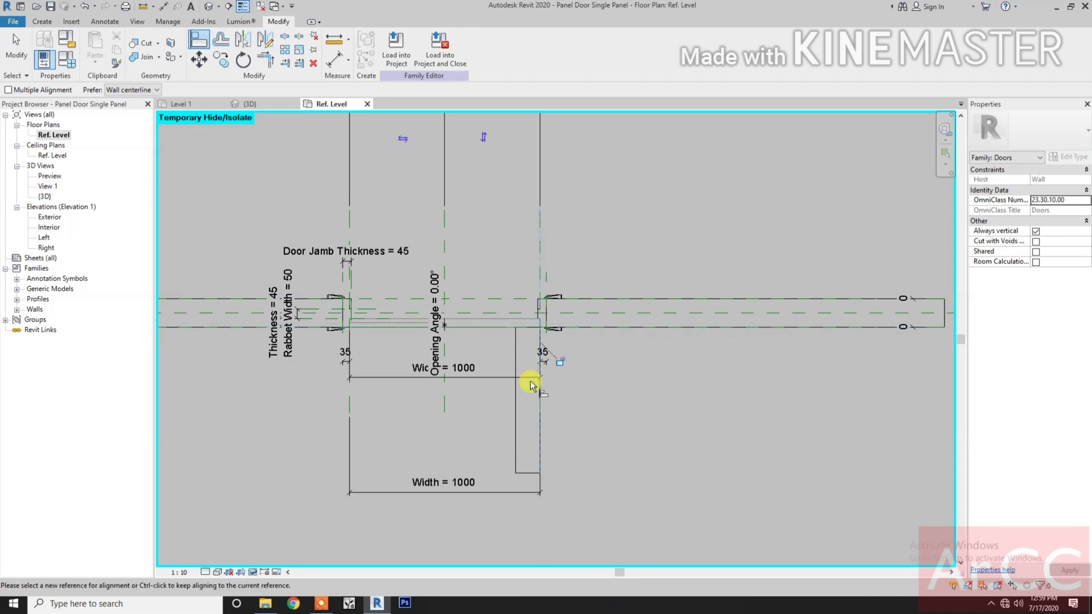
{"action": "left_click", "coordinate": [568, 362]}
Step: Place an aligned dimension from the Interior reference plane to the rectangle's bottom edge
{"action": "key", "text": "d"}
{"action": "key", "text": "i"}
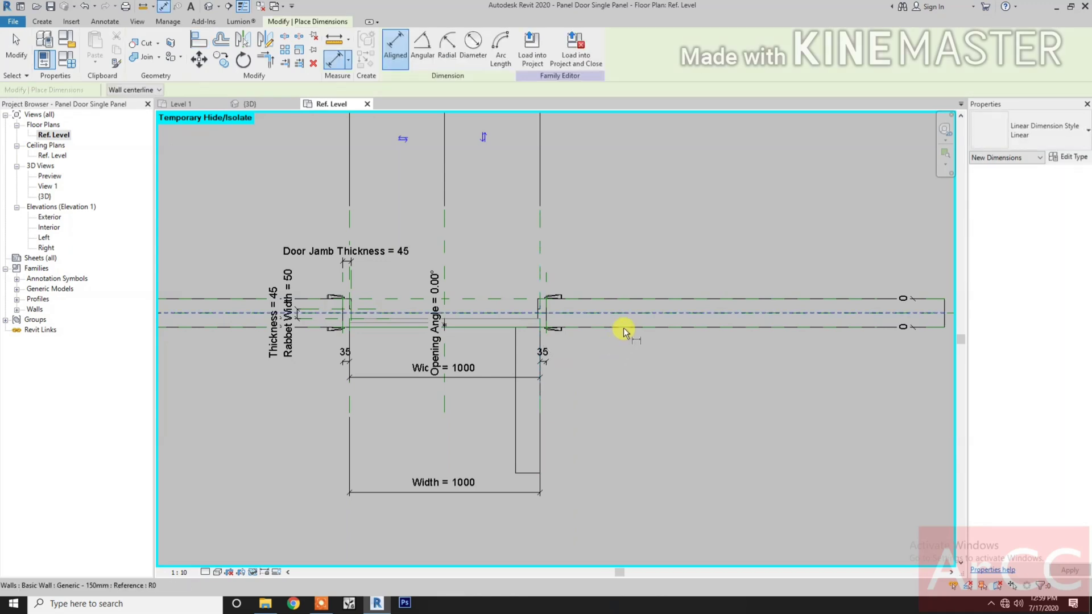
{"action": "key", "text": "Tab"}
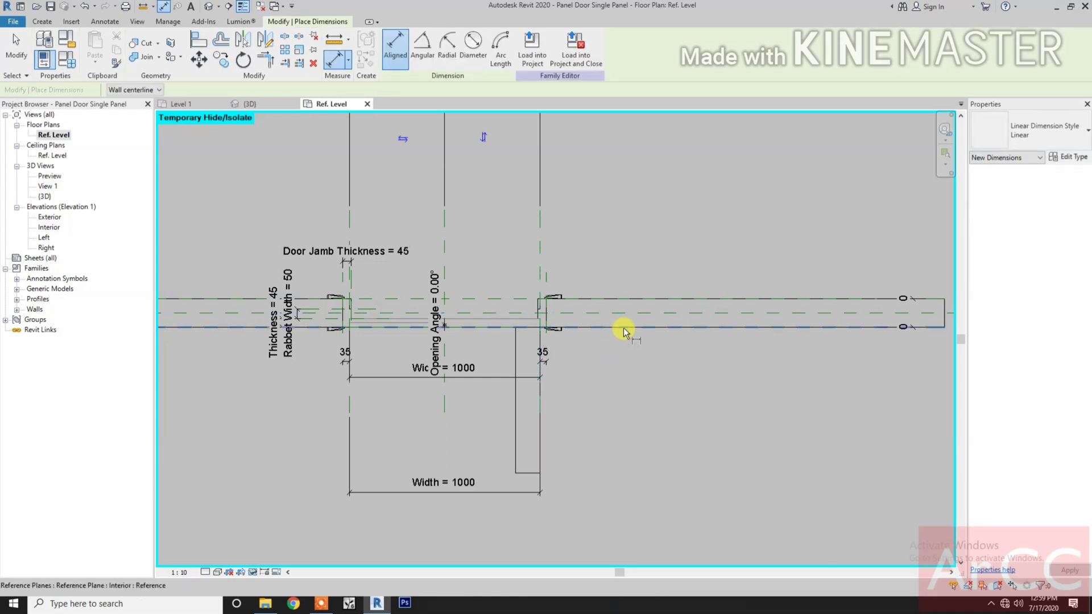
{"action": "left_click", "coordinate": [624, 331]}
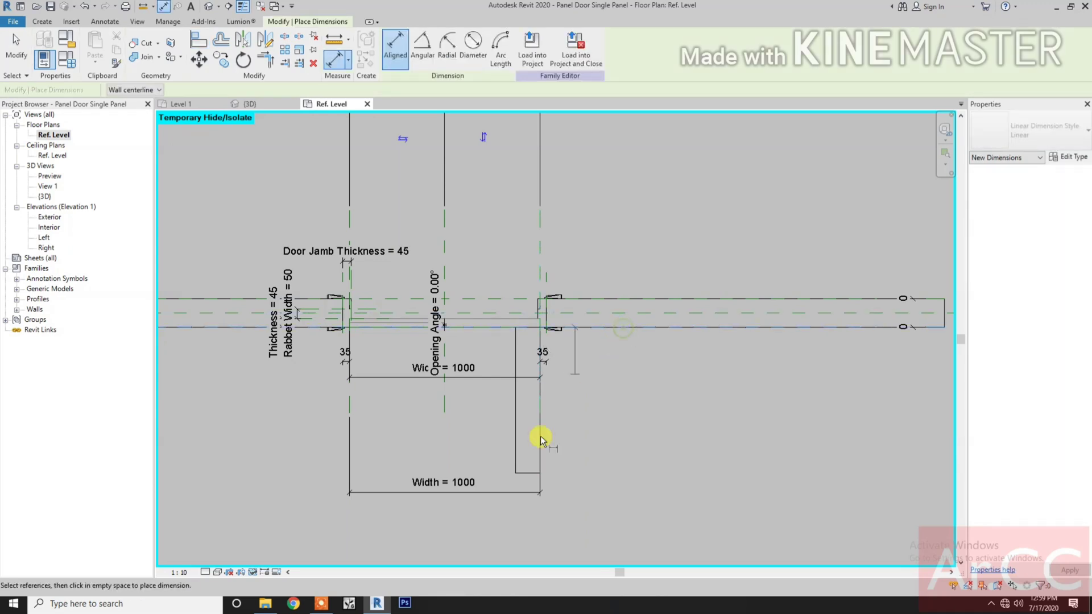
{"action": "left_click", "coordinate": [519, 473]}
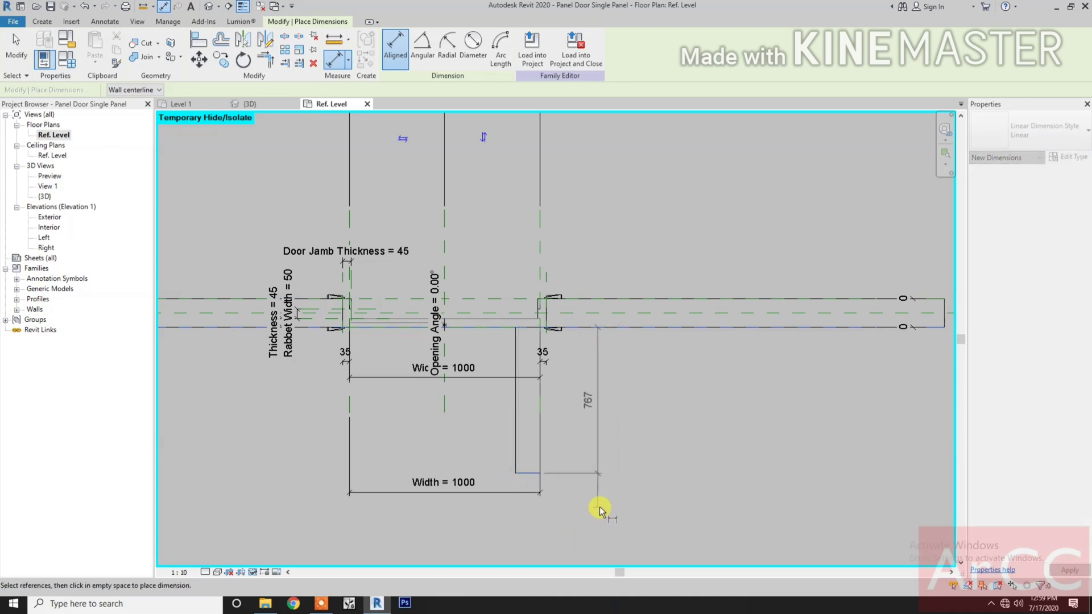
{"action": "left_click", "coordinate": [618, 503]}
{"action": "key", "text": "Escape"}
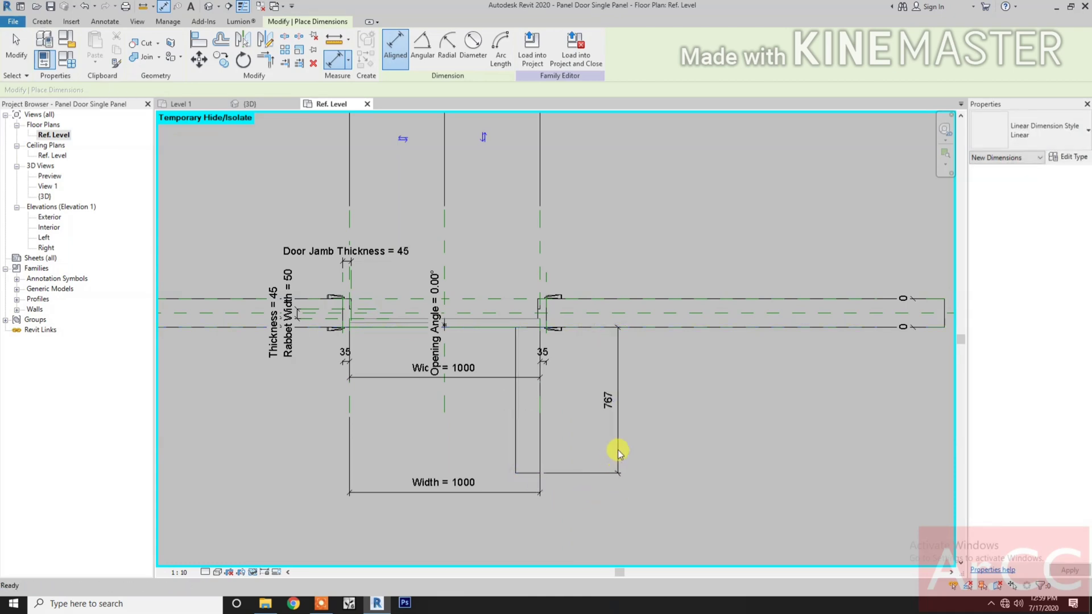
Step: Label the rectangle's length dimension with the Width = 1000 parameter
{"action": "left_click", "coordinate": [617, 439]}
{"action": "left_click", "coordinate": [443, 48]}
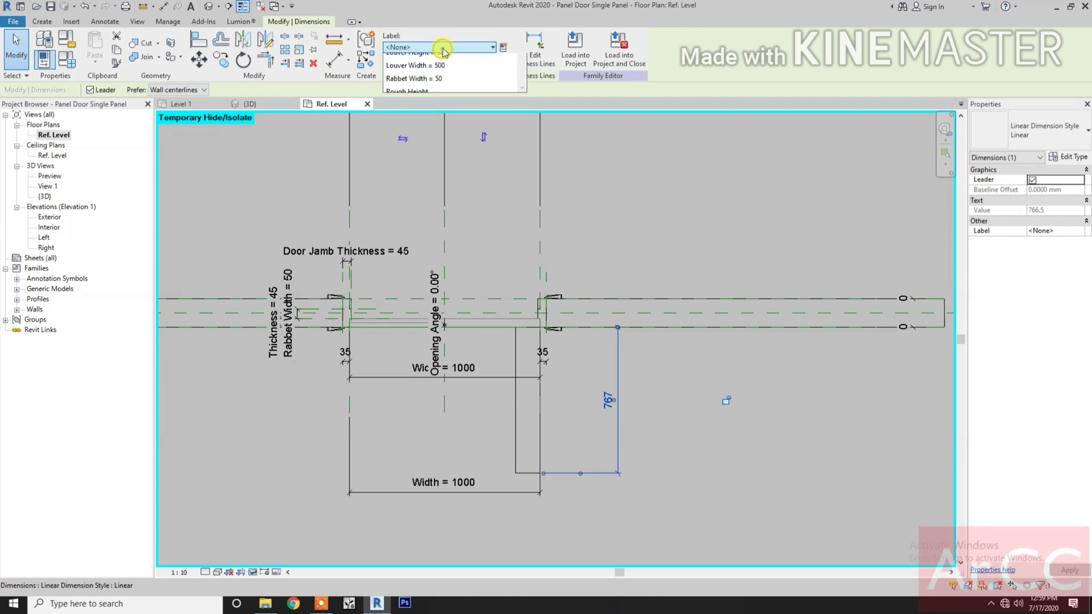
{"action": "scroll", "coordinate": [456, 238], "scroll_direction": "down", "scroll_amount": 4}
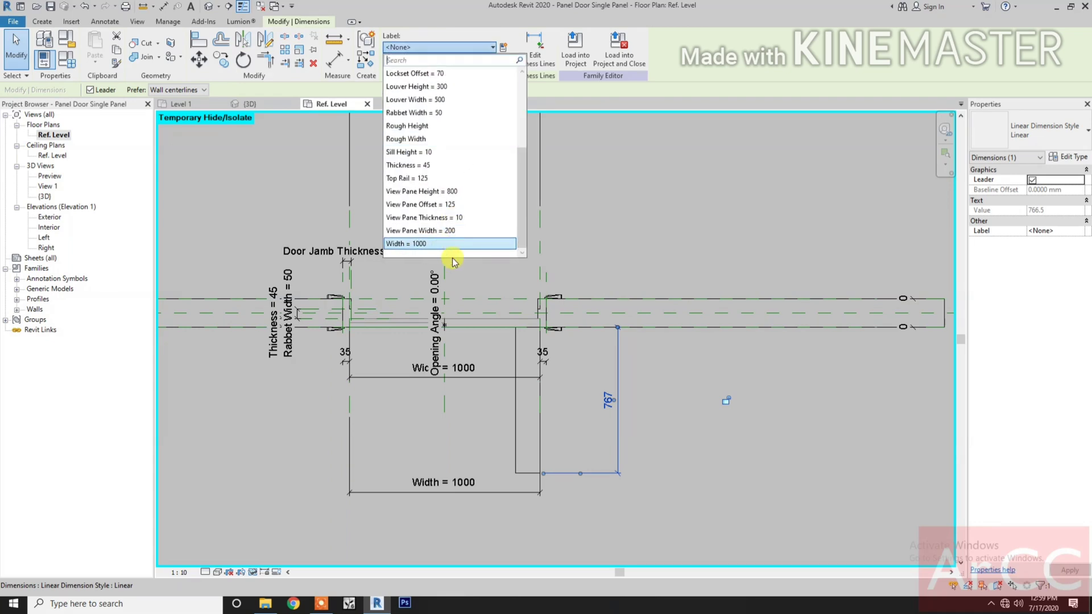
{"action": "left_click", "coordinate": [453, 244]}
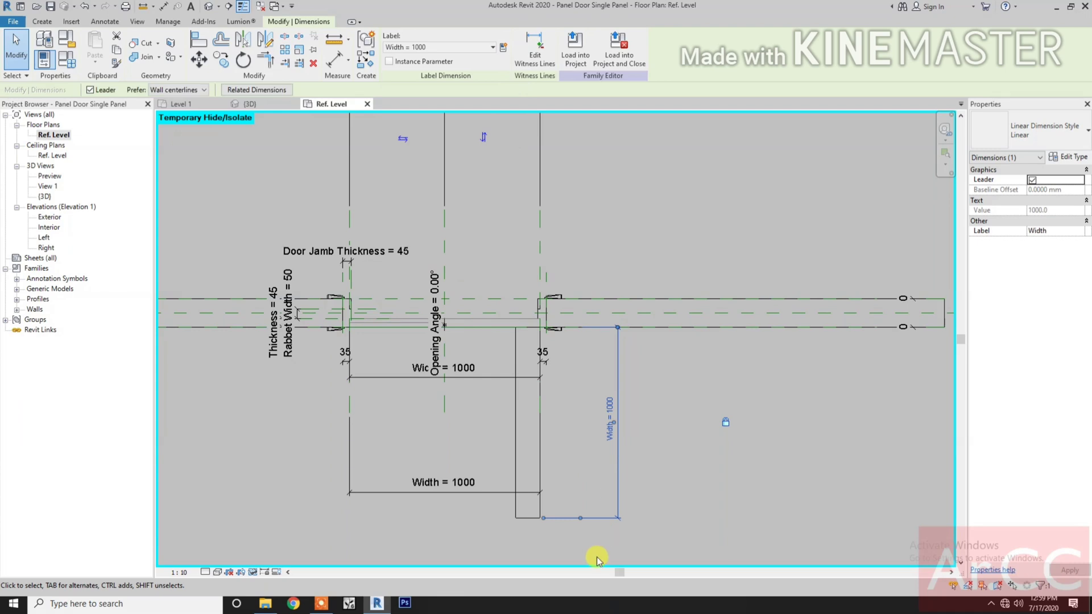
Step: Place an aligned dimension between the rectangle's two long edges, below its bottom end
{"action": "key", "text": "d"}
{"action": "key", "text": "i"}
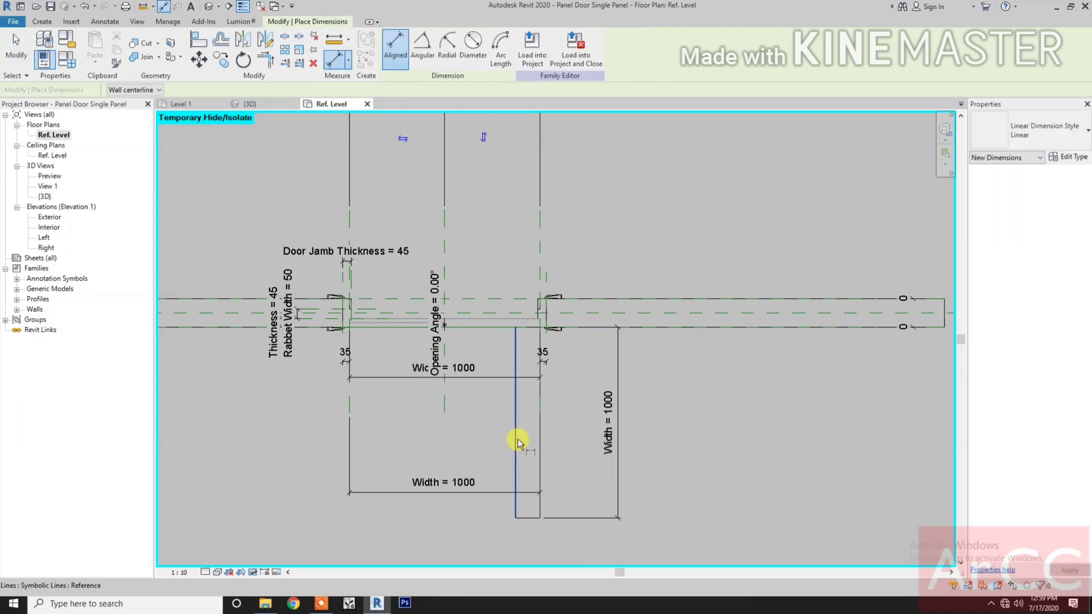
{"action": "left_click", "coordinate": [516, 438]}
{"action": "left_click", "coordinate": [541, 467]}
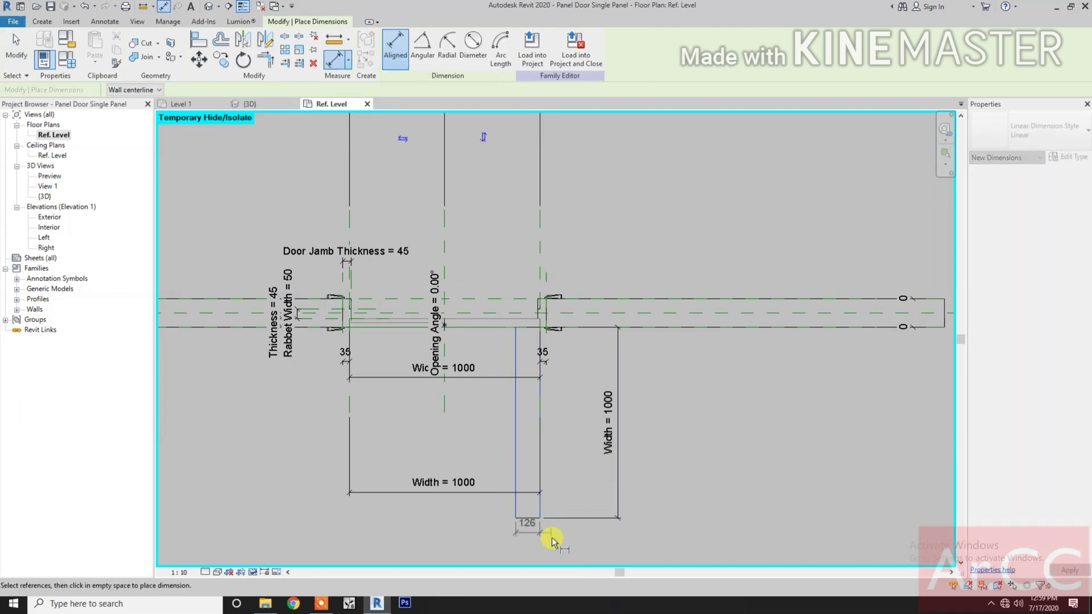
{"action": "left_click", "coordinate": [553, 540]}
{"action": "middle_click_drag", "start_coordinate": [553, 541], "coordinate": [569, 506]}
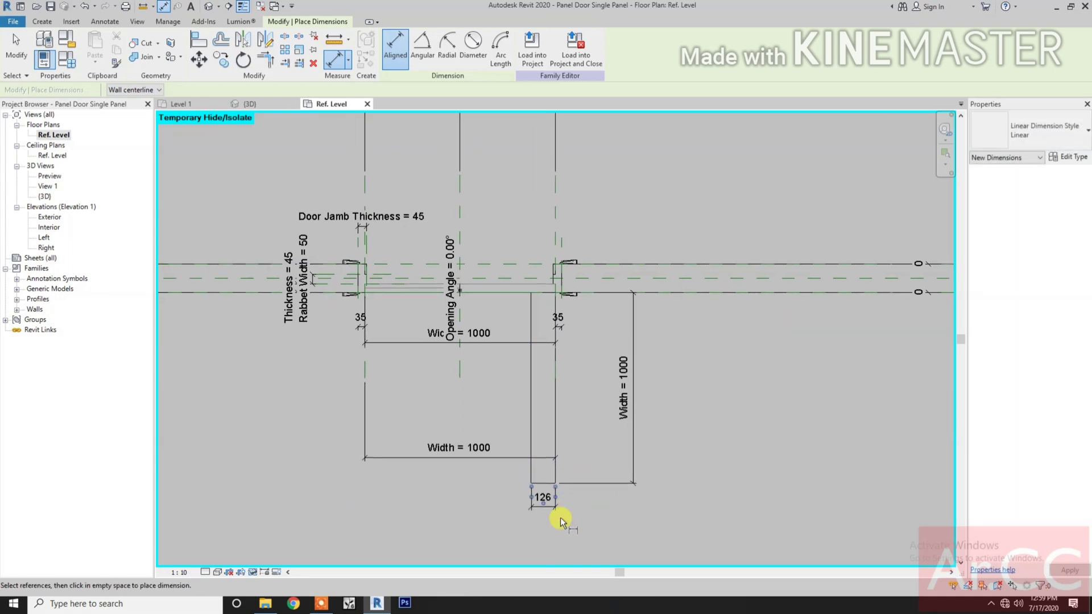
{"action": "key", "text": "Escape"}
Step: Label the dimension across the leaf rectangle's two long edges with the Thickness = 45 parameter
{"action": "left_click", "coordinate": [541, 504]}
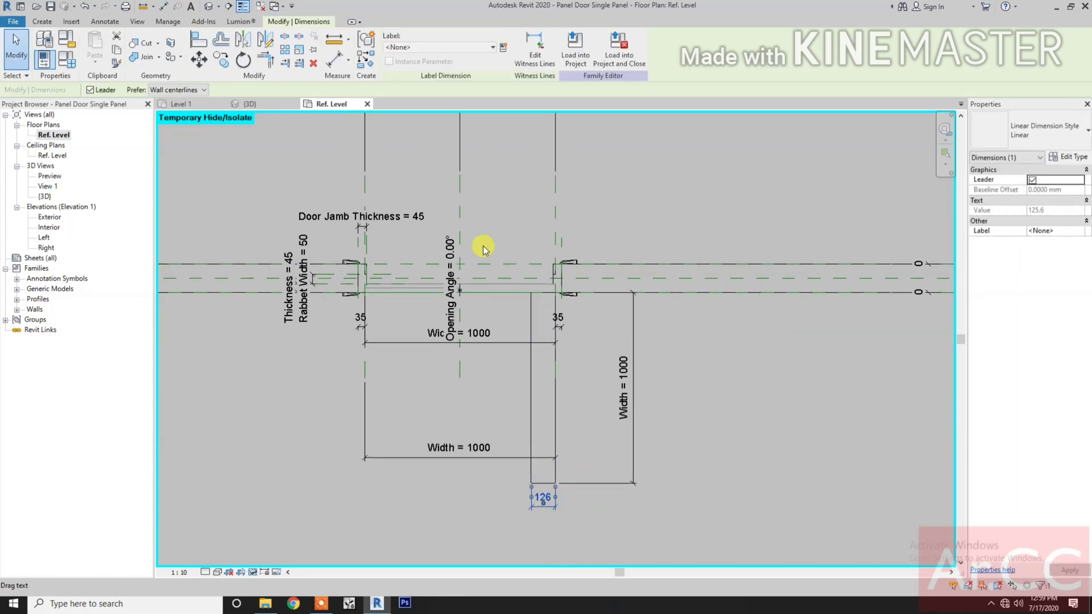
{"action": "left_click", "coordinate": [466, 49]}
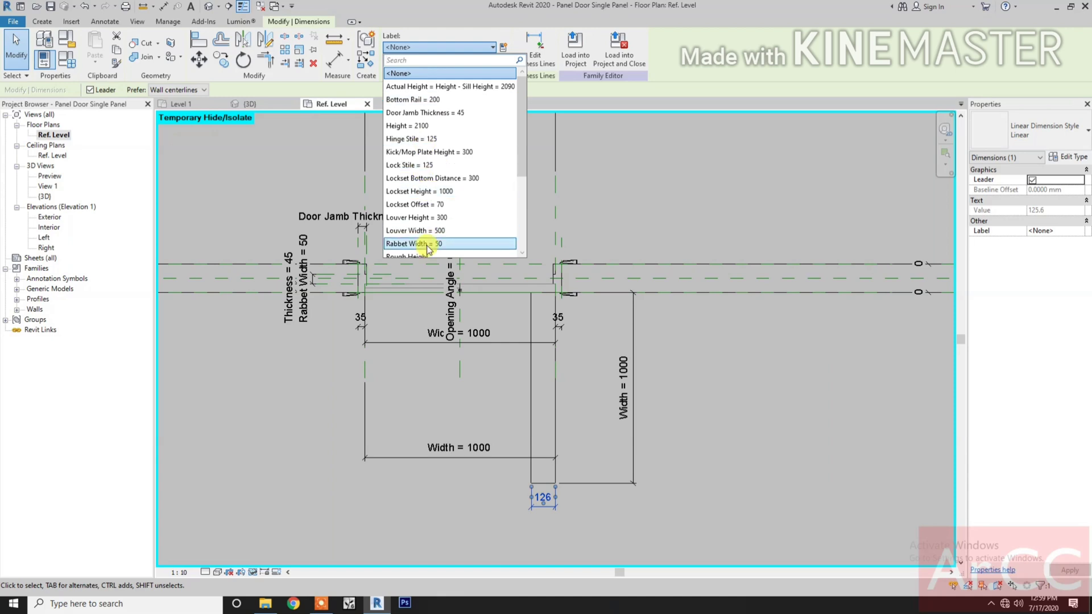
{"action": "scroll", "coordinate": [432, 236], "scroll_direction": "down", "scroll_amount": 2}
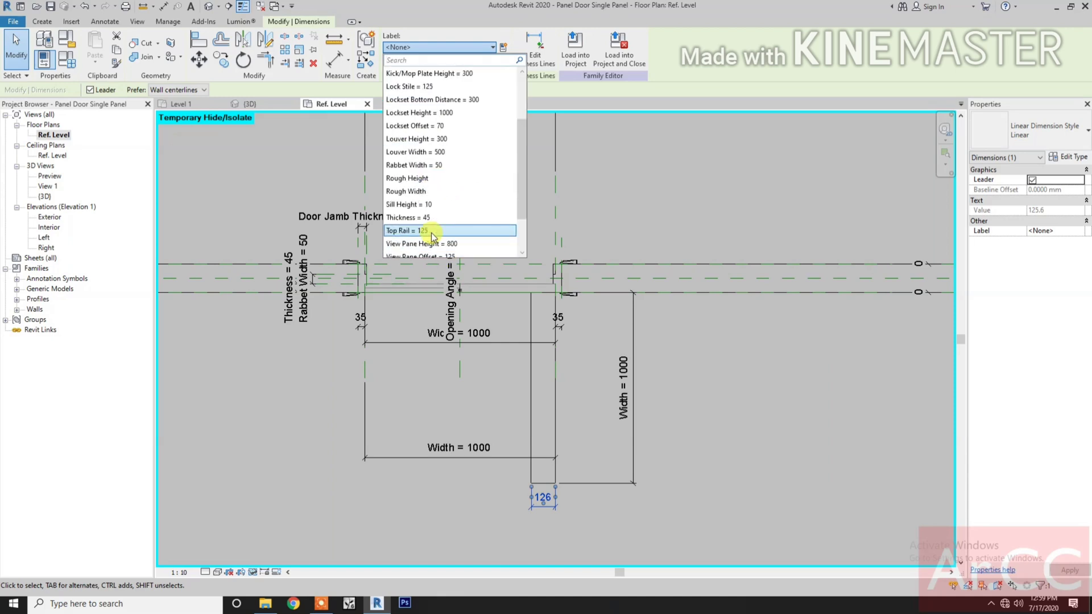
{"action": "scroll", "coordinate": [433, 236], "scroll_direction": "down", "scroll_amount": 2}
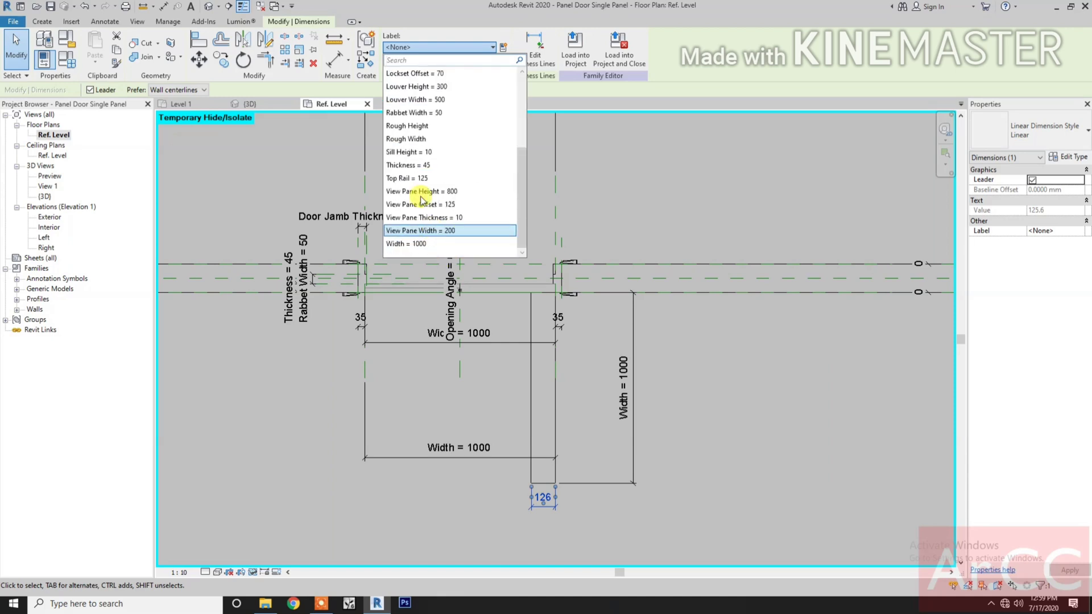
{"action": "left_click", "coordinate": [626, 514]}
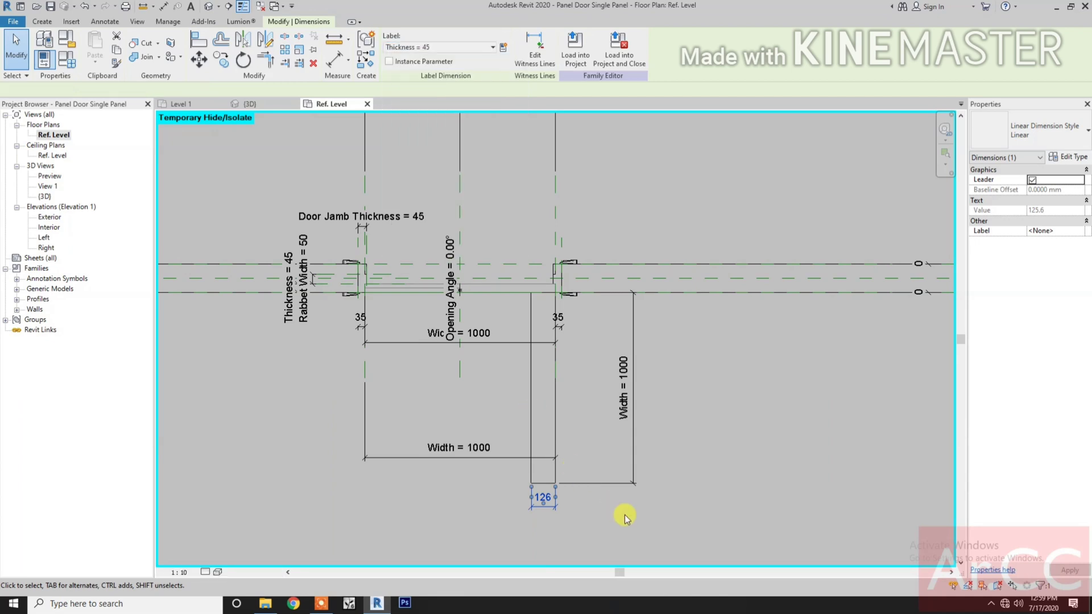
{"action": "left_click", "coordinate": [624, 517]}
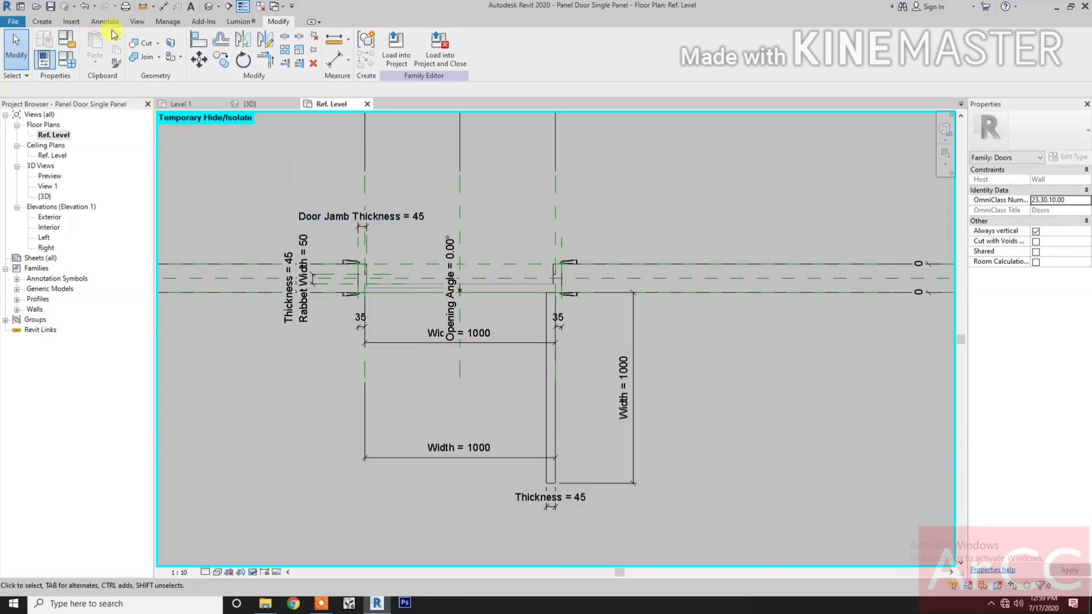
Step: Draw a 90° center-ends symbolic arc in Doors [projection], centred on the leaf's hinge corner, from the opposite jamb to the leaf's free end
{"action": "left_click", "coordinate": [108, 23]}
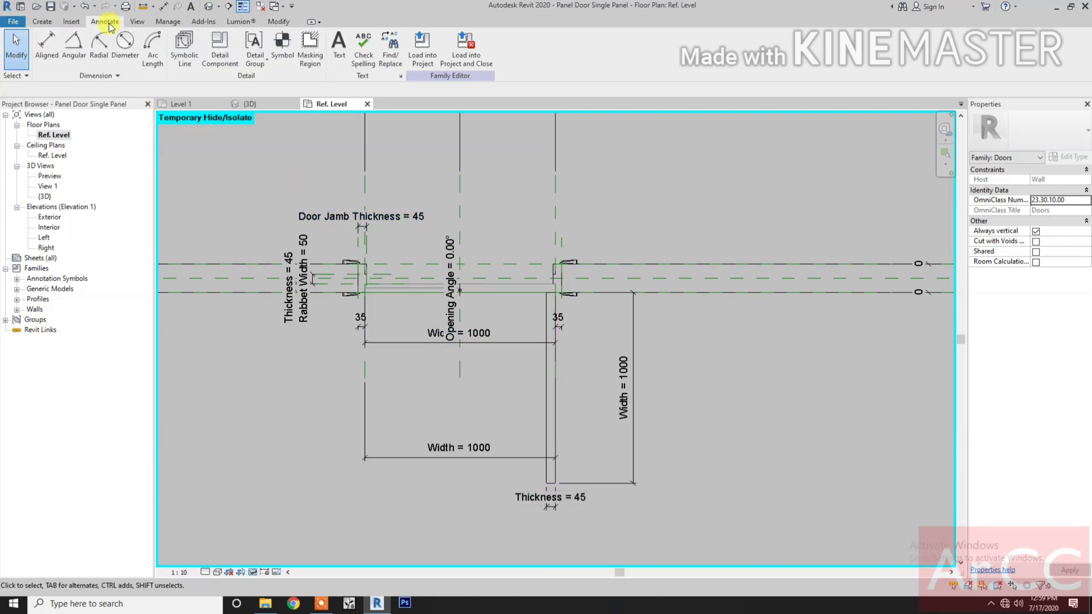
{"action": "left_click", "coordinate": [195, 55]}
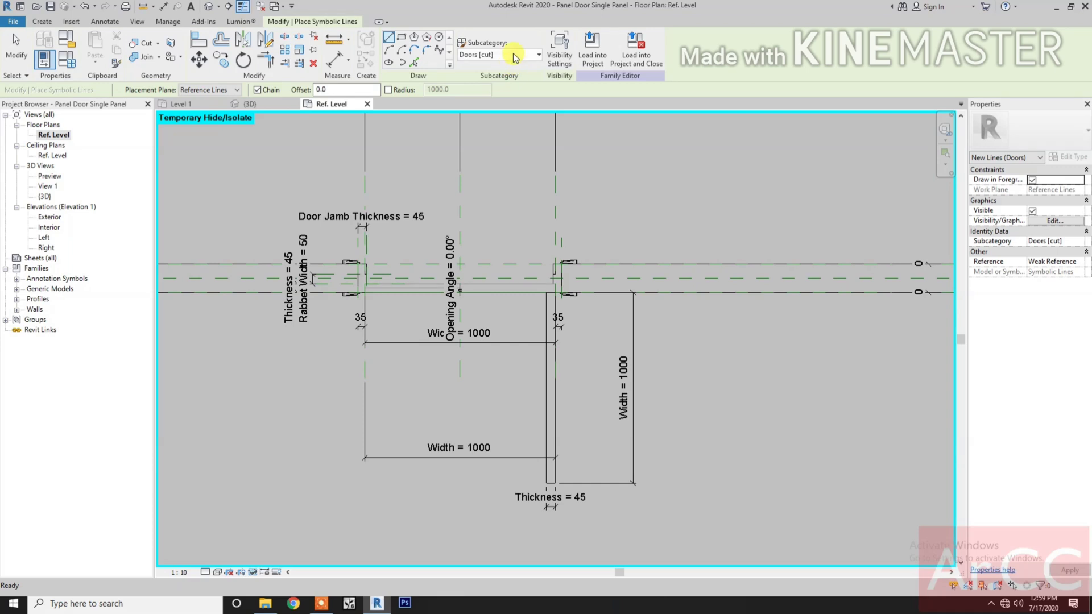
{"action": "left_click", "coordinate": [515, 55]}
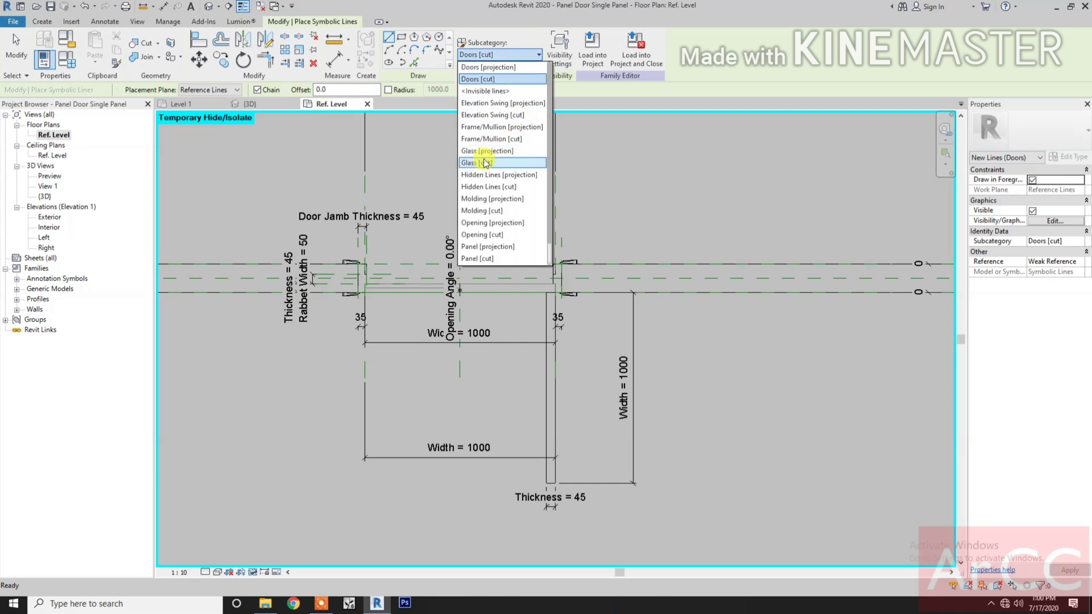
{"action": "scroll", "coordinate": [523, 70], "scroll_direction": "up", "scroll_amount": 1}
{"action": "left_click", "coordinate": [524, 67]}
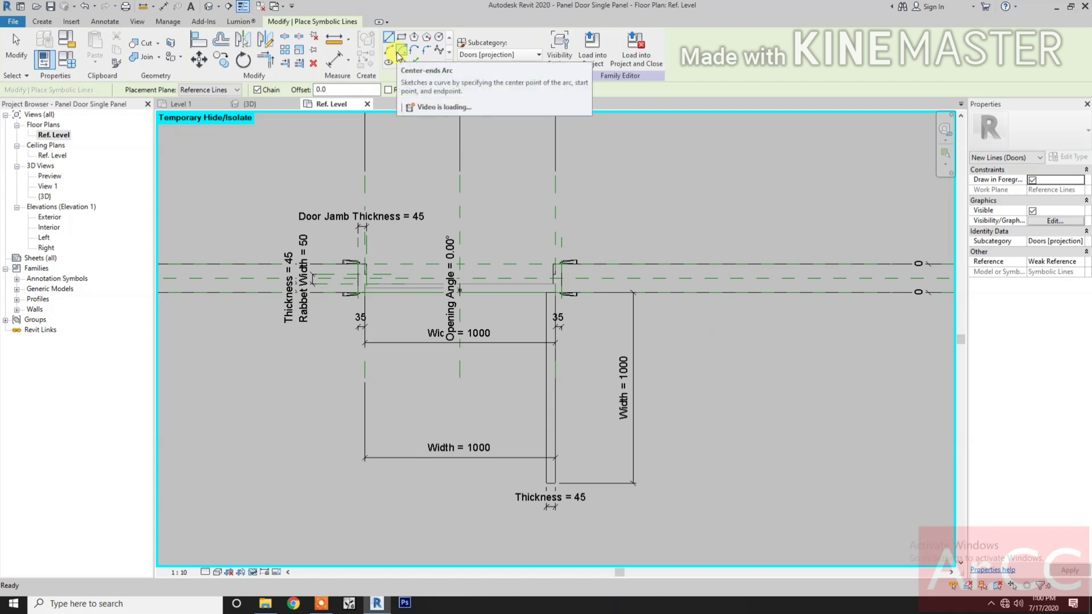
{"action": "left_click", "coordinate": [399, 53]}
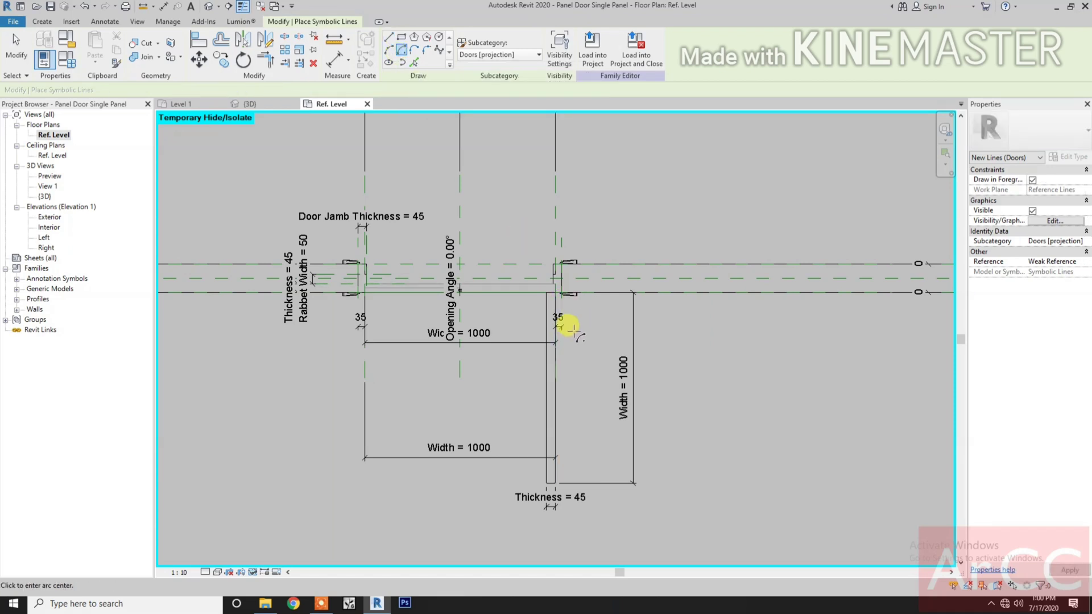
{"action": "scroll", "coordinate": [545, 307], "scroll_direction": "up", "scroll_amount": 2}
{"action": "scroll", "coordinate": [546, 307], "scroll_direction": "up", "scroll_amount": 1}
{"action": "left_click", "coordinate": [556, 281]}
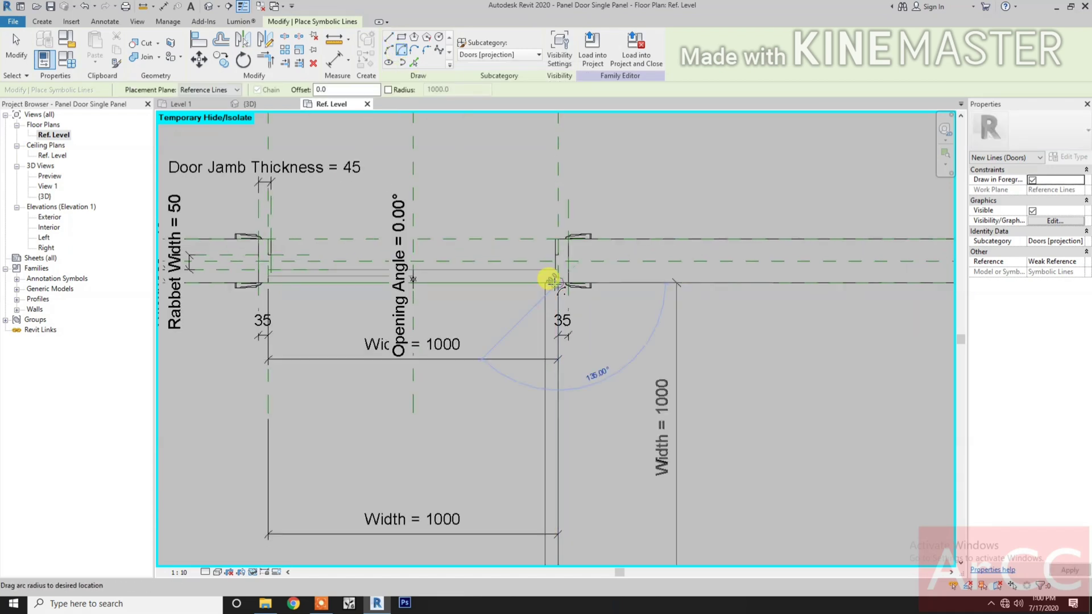
{"action": "left_click", "coordinate": [268, 282]}
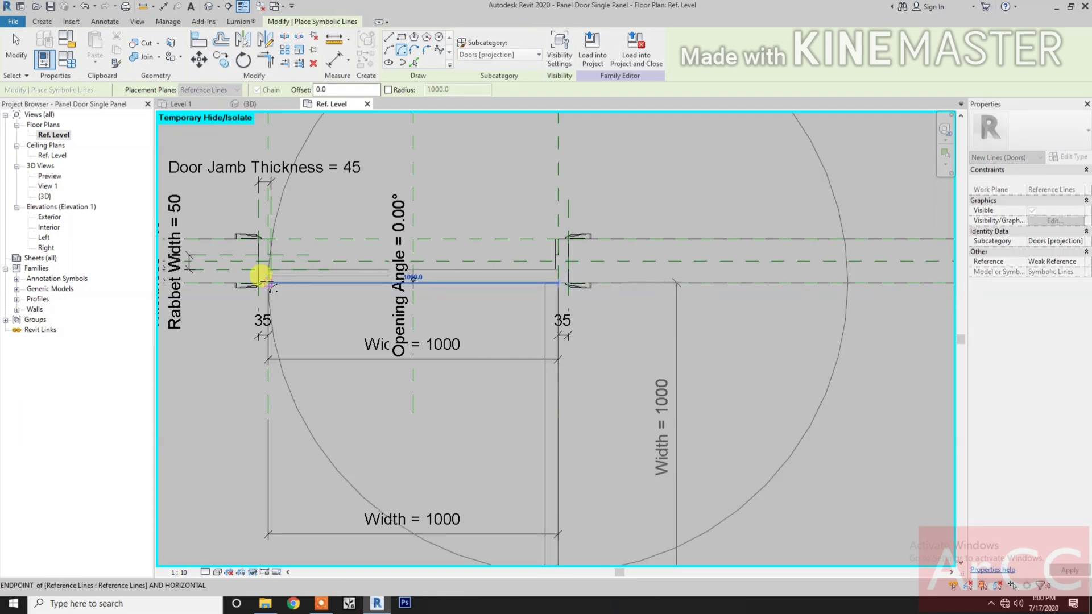
{"action": "scroll", "coordinate": [385, 397], "scroll_direction": "down", "scroll_amount": 3}
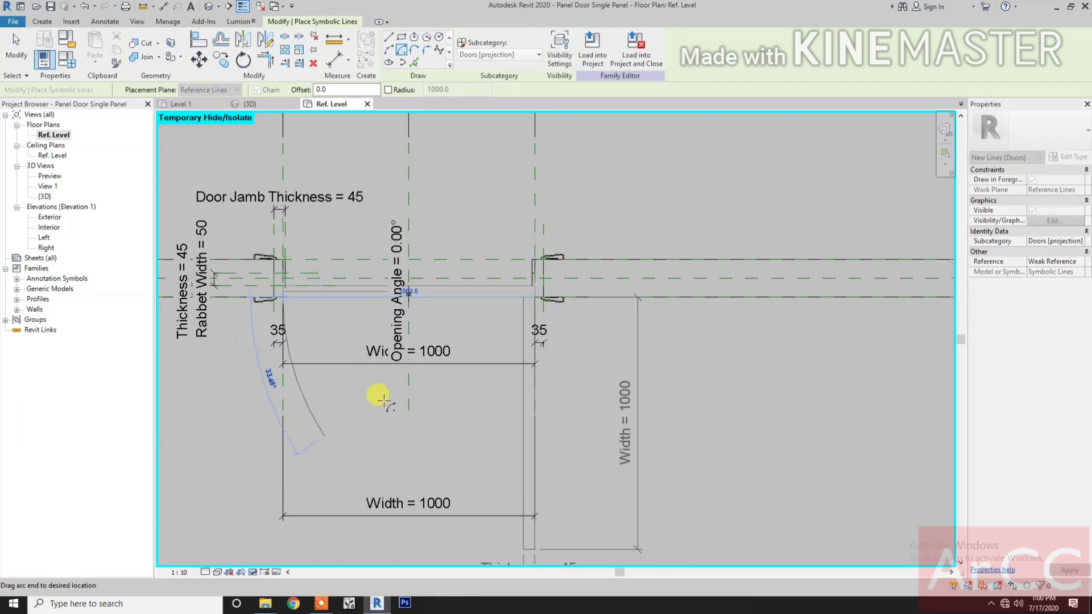
{"action": "scroll", "coordinate": [463, 446], "scroll_direction": "up", "scroll_amount": 3}
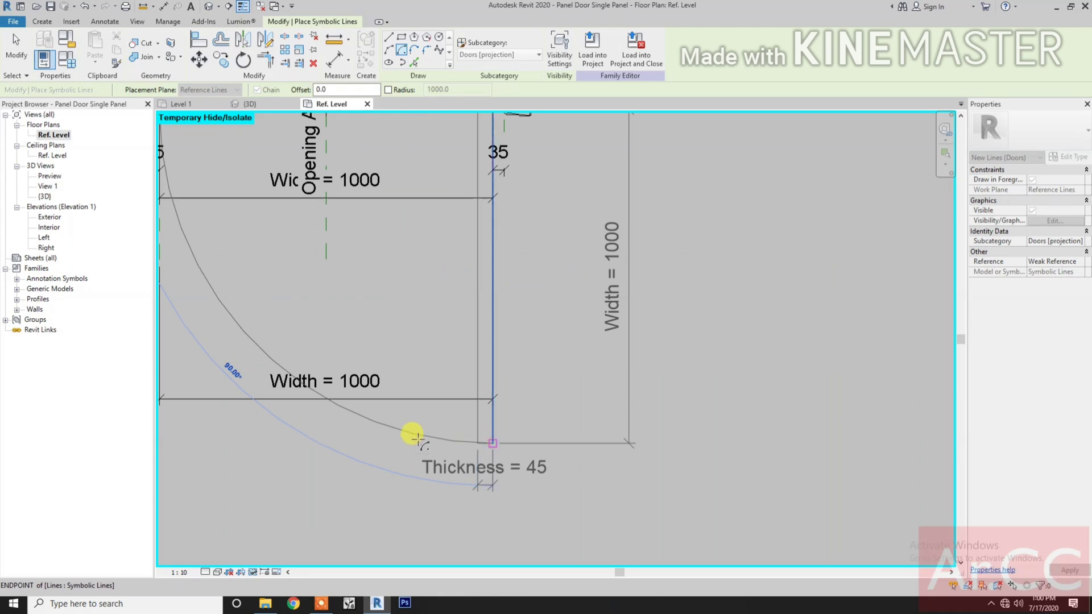
{"action": "scroll", "coordinate": [489, 460], "scroll_direction": "down", "scroll_amount": 2}
{"action": "scroll", "coordinate": [480, 459], "scroll_direction": "up", "scroll_amount": 1}
{"action": "key", "text": "Escape"}
{"action": "key", "text": "Escape"}
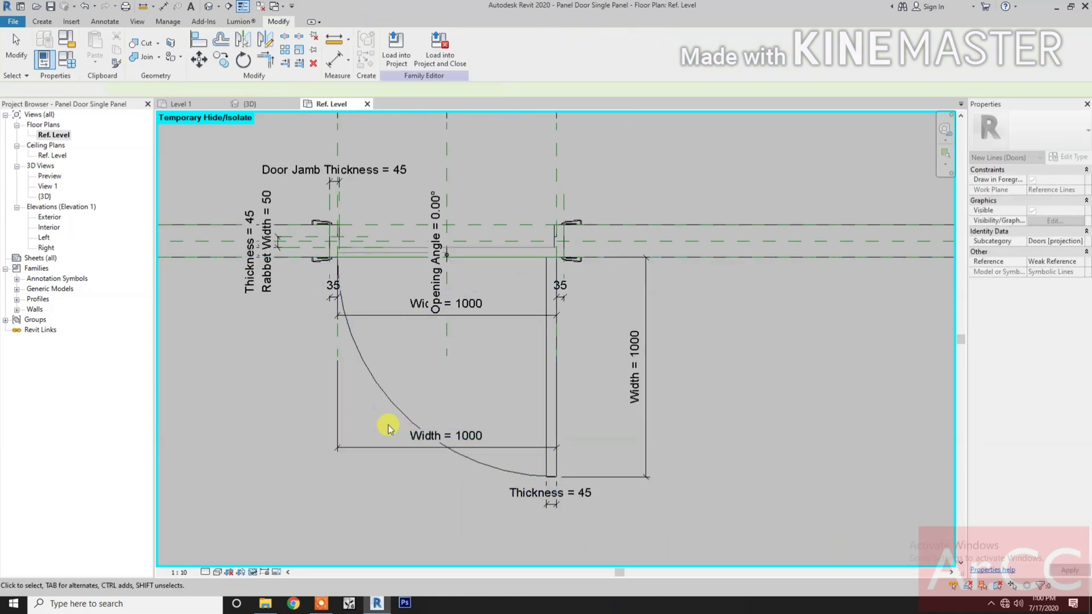
Step: Make the swing arc's temporary radius dimension permanent
{"action": "left_click", "coordinate": [393, 407]}
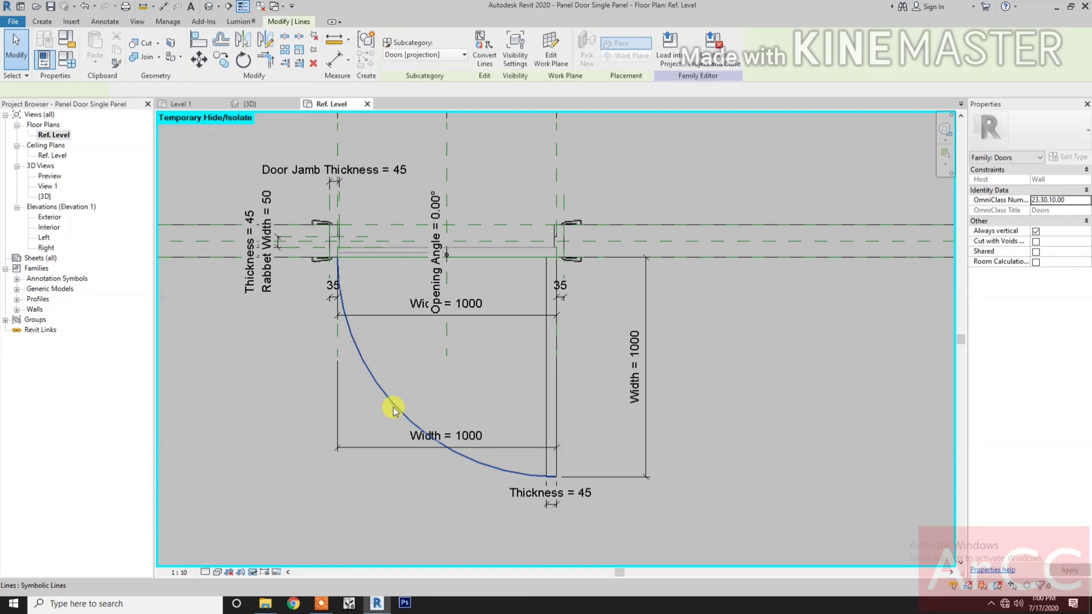
{"action": "scroll", "coordinate": [458, 308], "scroll_direction": "up", "scroll_amount": 4}
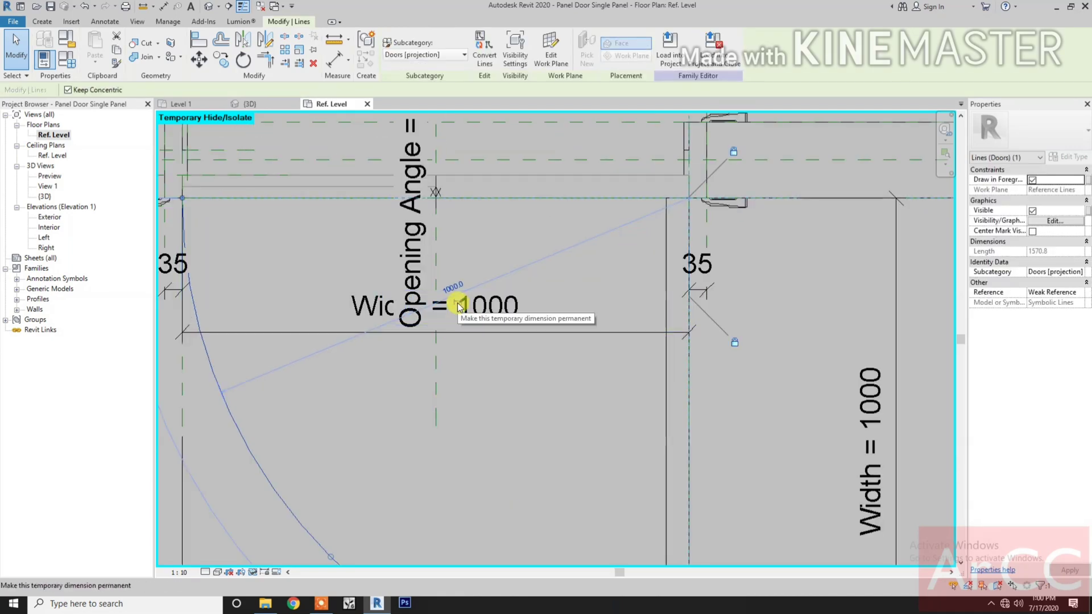
{"action": "left_click", "coordinate": [458, 307]}
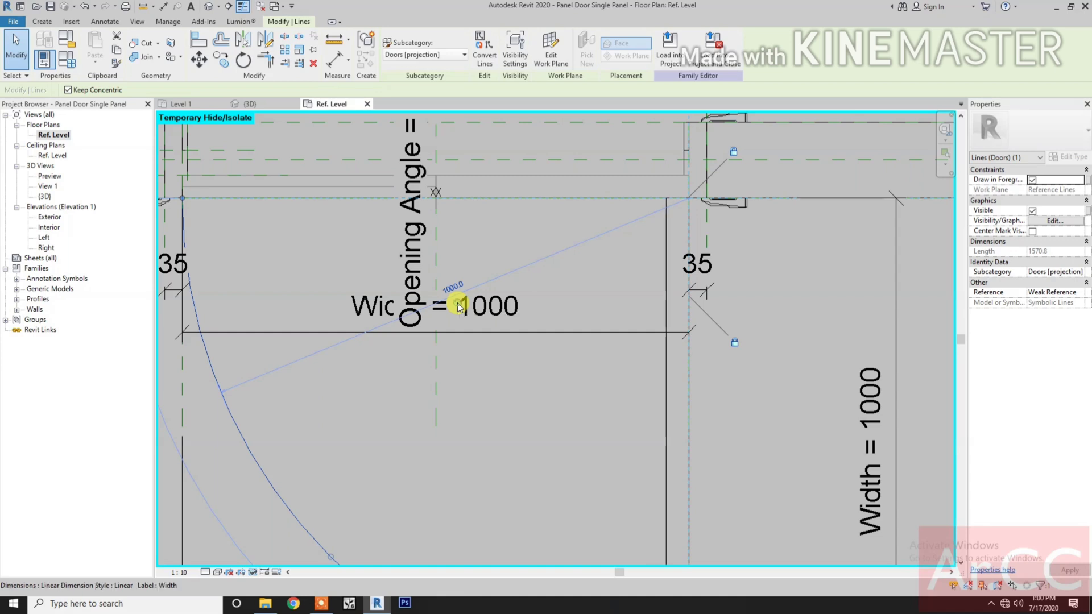
{"action": "left_click", "coordinate": [486, 439]}
{"action": "scroll", "coordinate": [484, 440], "scroll_direction": "down", "scroll_amount": 1}
{"action": "scroll", "coordinate": [484, 440], "scroll_direction": "down", "scroll_amount": 2}
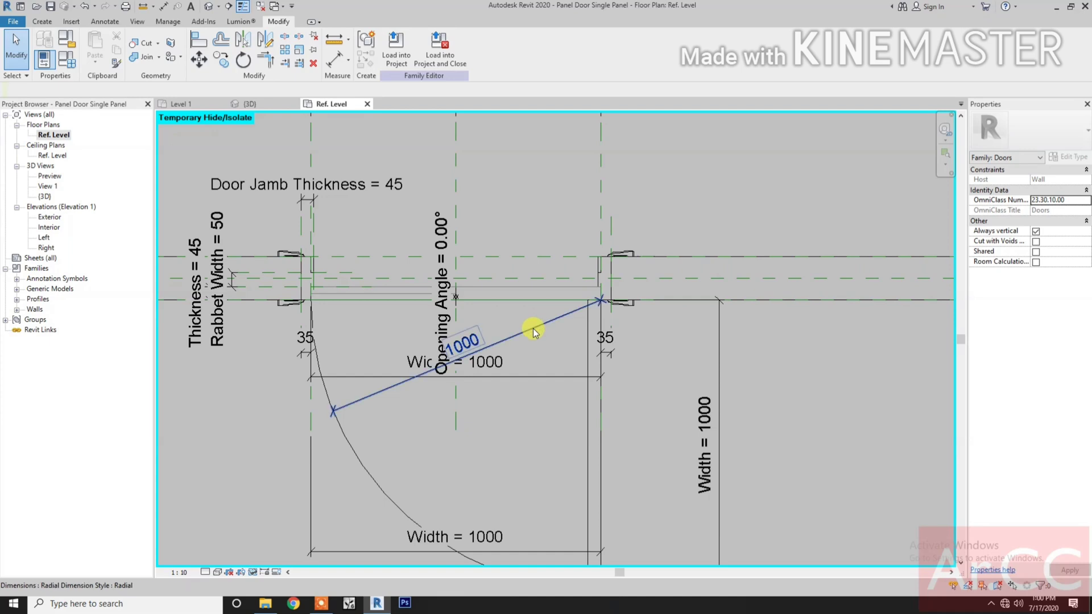
Step: Label the swing arc's radial dimension with the Width = 1000 parameter
{"action": "left_click", "coordinate": [534, 332]}
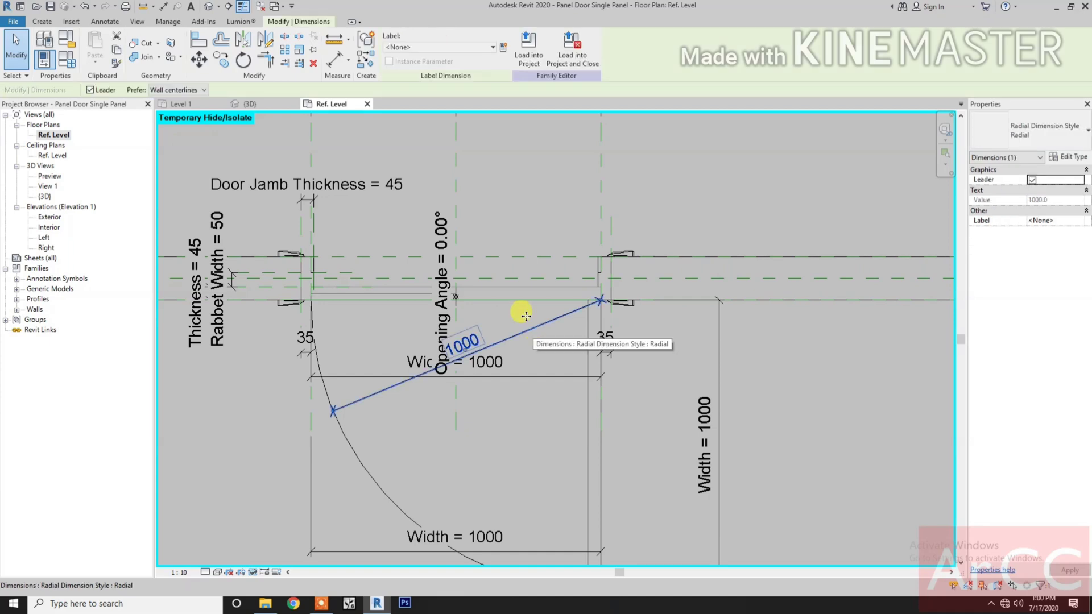
{"action": "left_click", "coordinate": [441, 47]}
{"action": "scroll", "coordinate": [448, 232], "scroll_direction": "down", "scroll_amount": 2}
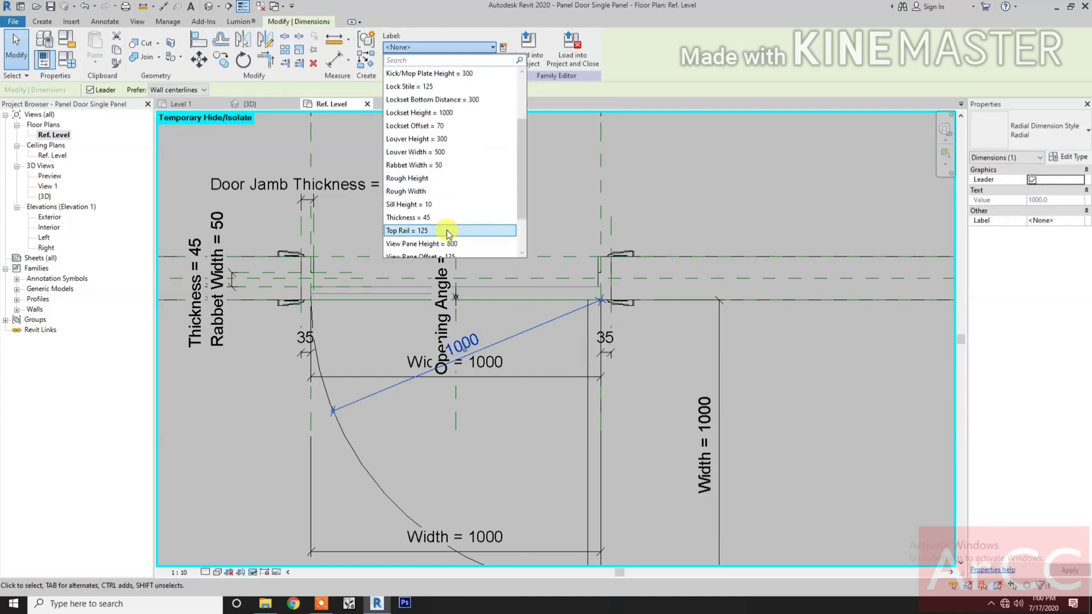
{"action": "scroll", "coordinate": [449, 230], "scroll_direction": "down", "scroll_amount": 2}
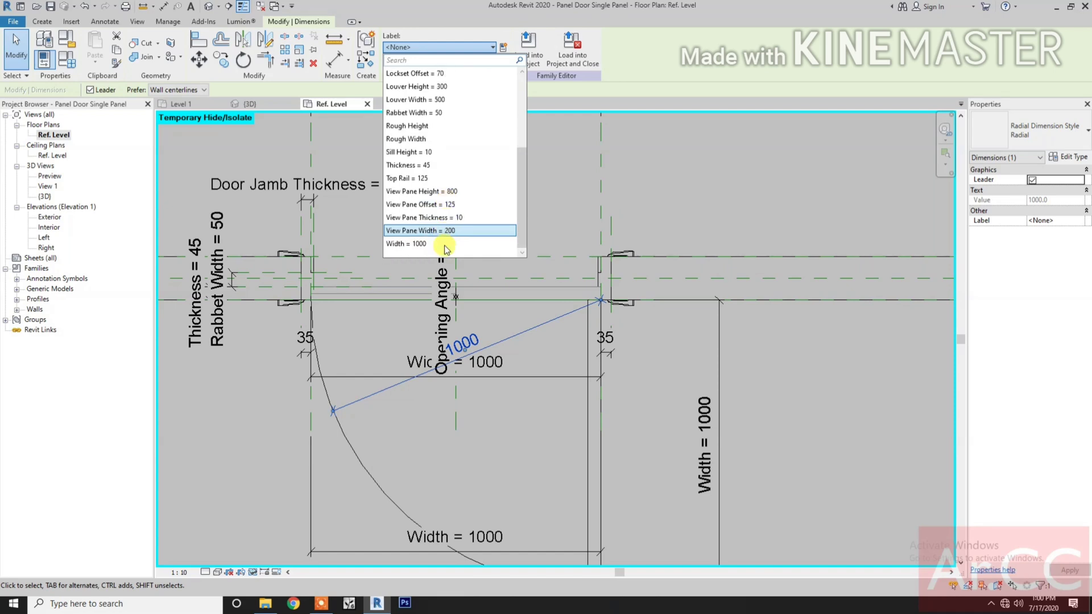
{"action": "left_click", "coordinate": [451, 244]}
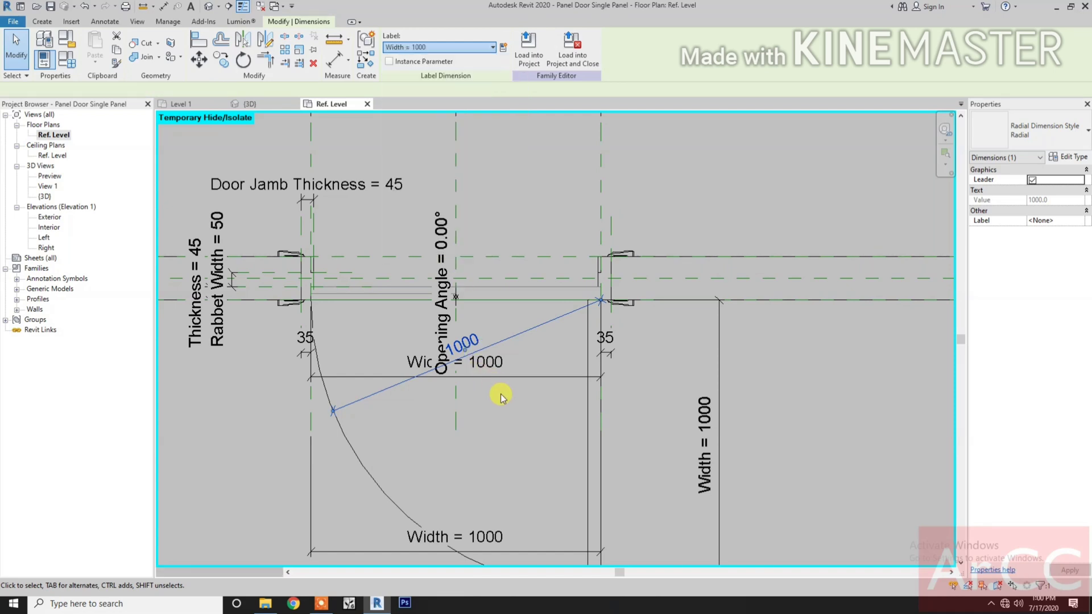
{"action": "left_click", "coordinate": [514, 440]}
{"action": "scroll", "coordinate": [509, 434], "scroll_direction": "down", "scroll_amount": 3}
{"action": "middle_click_drag", "start_coordinate": [580, 395], "coordinate": [599, 392]}
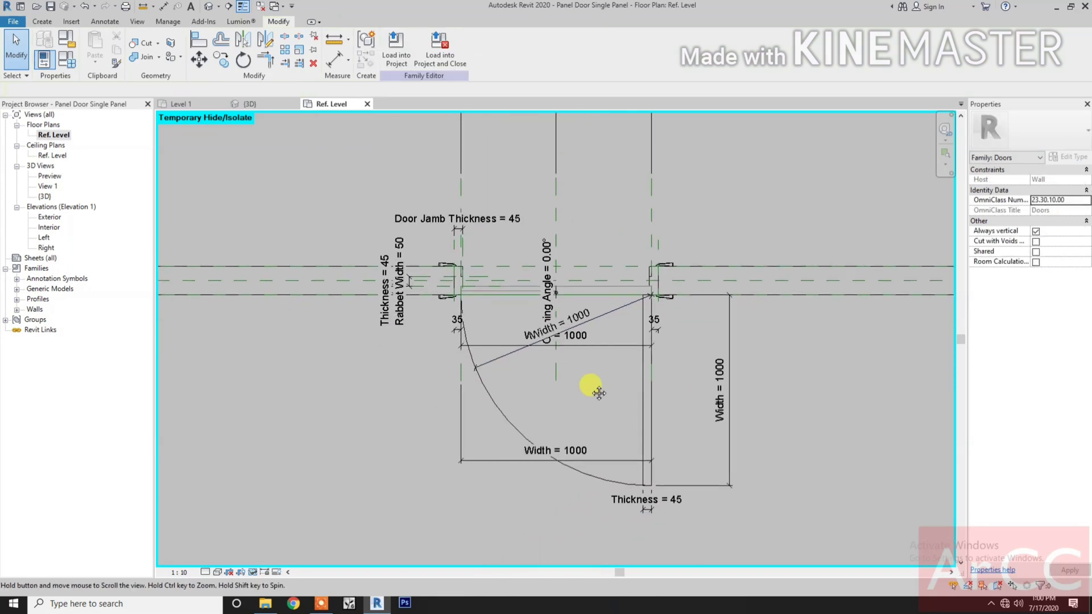
Step: Set the Width parameter to 800 in the family types and apply it, keeping the plan symbol in view beside the dialog
{"action": "left_click", "coordinate": [63, 125]}
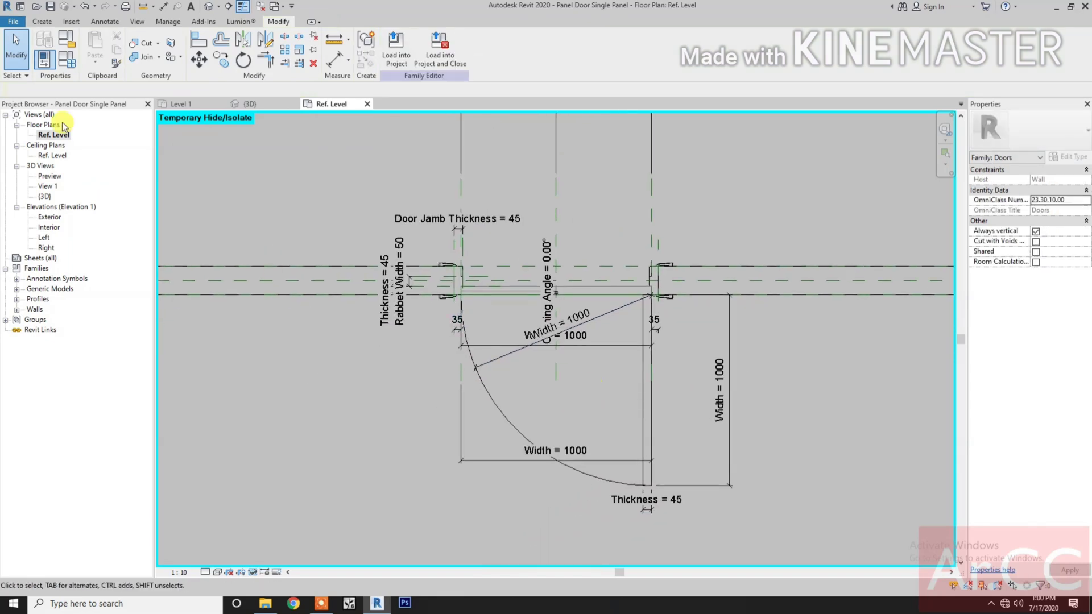
{"action": "left_click", "coordinate": [67, 59]}
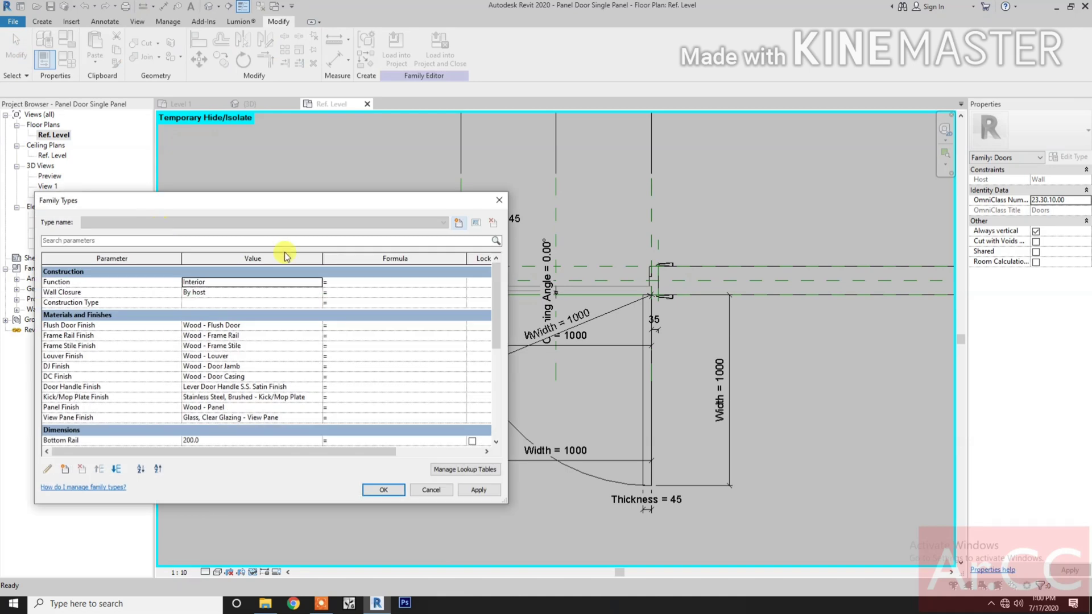
{"action": "left_click_drag", "start_coordinate": [421, 208], "coordinate": [421, 171]}
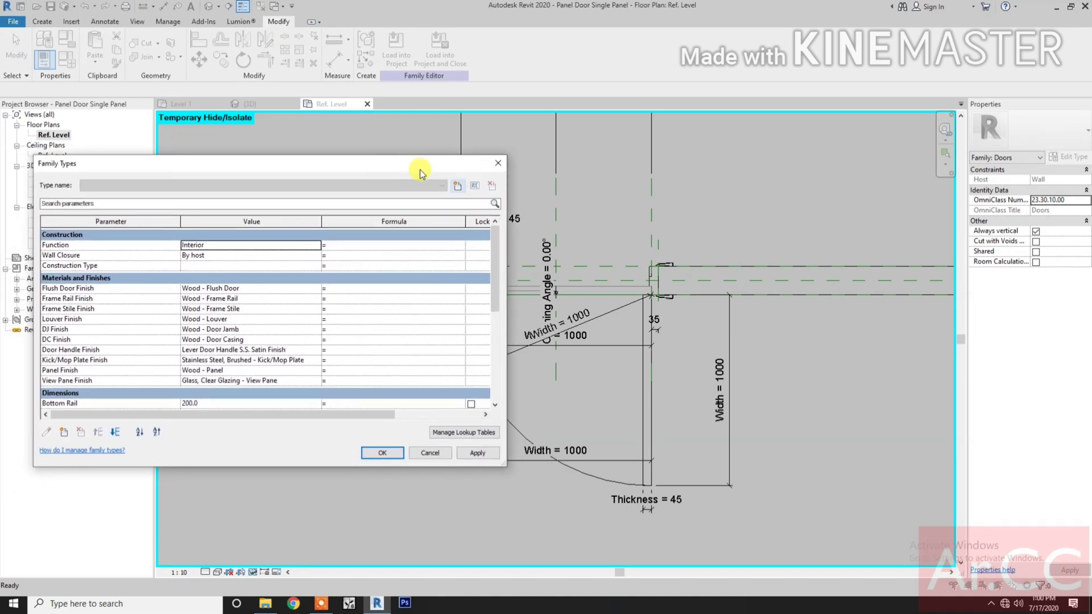
{"action": "left_click", "coordinate": [498, 163]}
{"action": "middle_click_drag", "start_coordinate": [454, 467], "coordinate": [592, 465]}
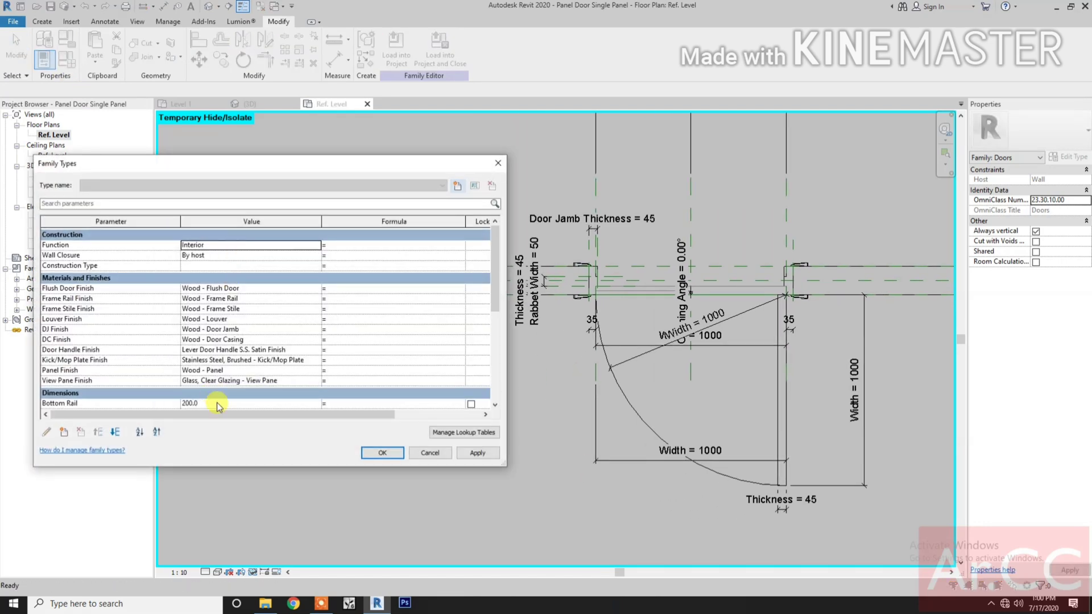
{"action": "scroll", "coordinate": [227, 403], "scroll_direction": "down", "scroll_amount": 6}
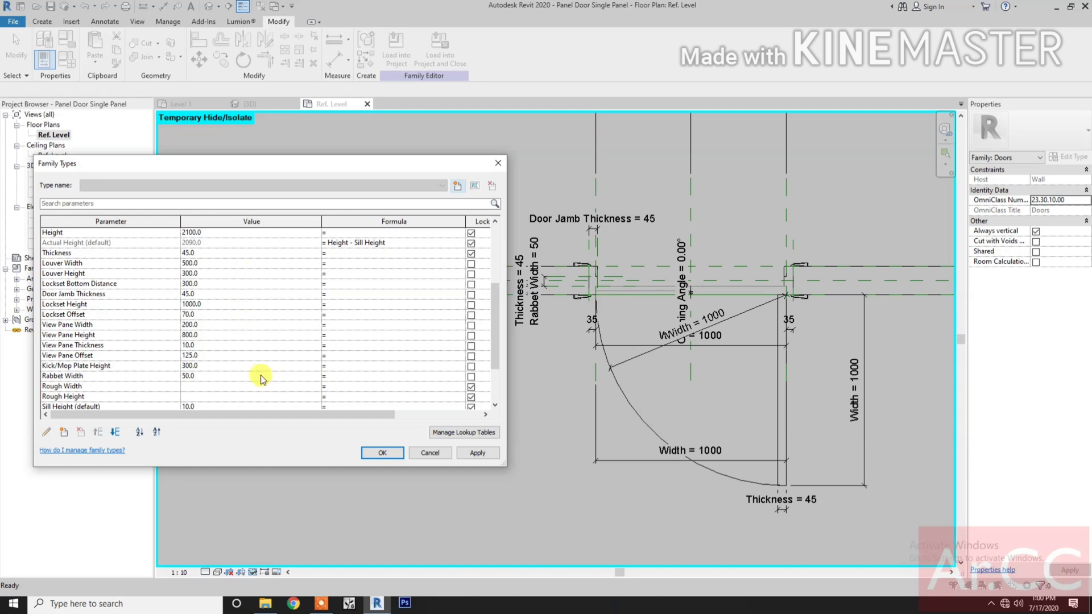
{"action": "scroll", "coordinate": [263, 379], "scroll_direction": "up", "scroll_amount": 2}
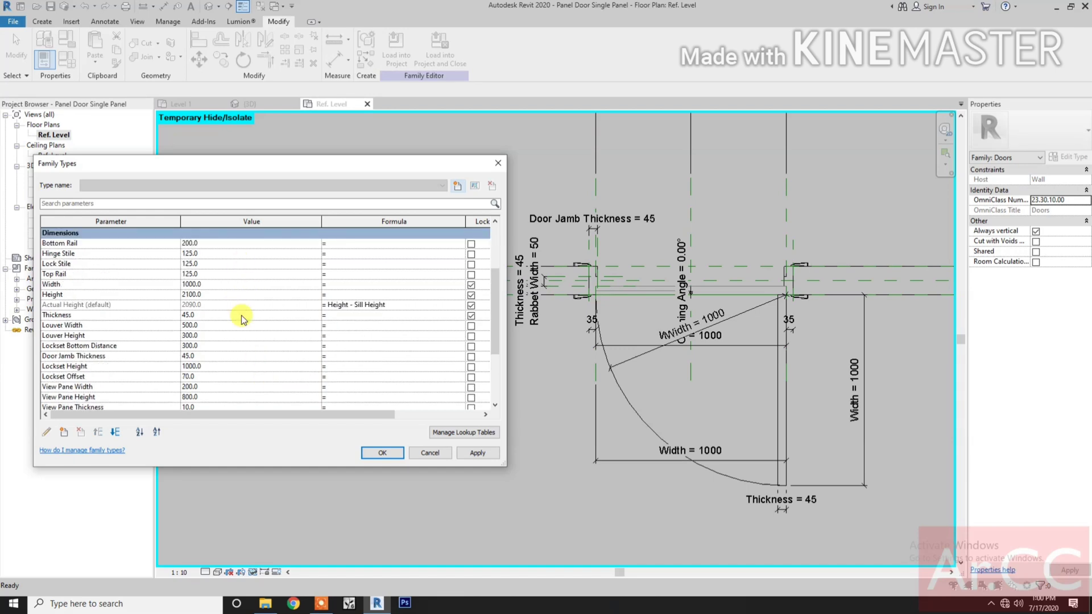
{"action": "left_click", "coordinate": [260, 285]}
{"action": "type", "text": "800"}
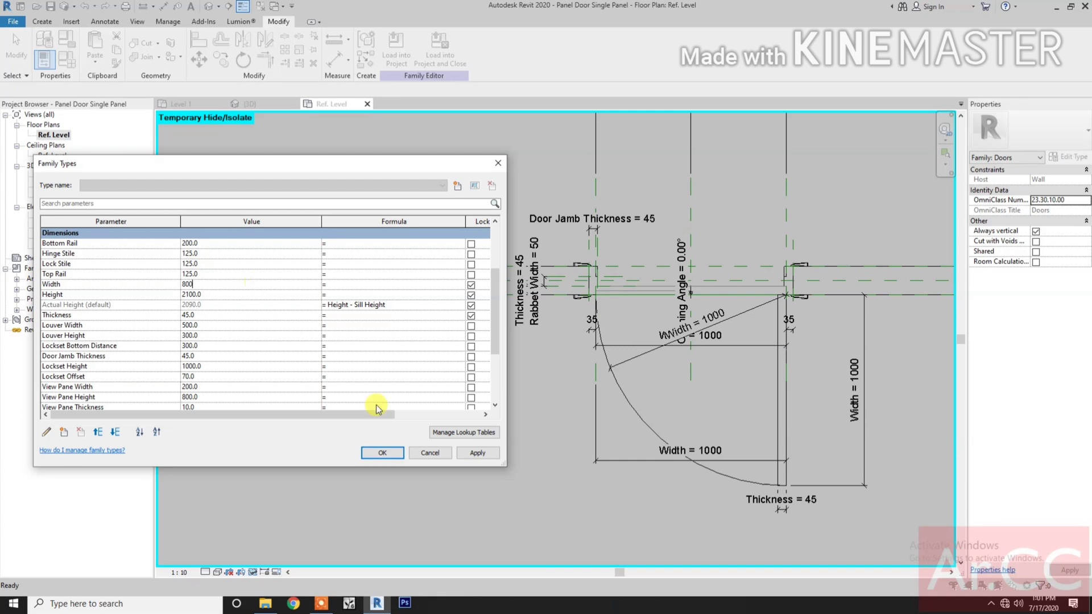
{"action": "left_click", "coordinate": [471, 457]}
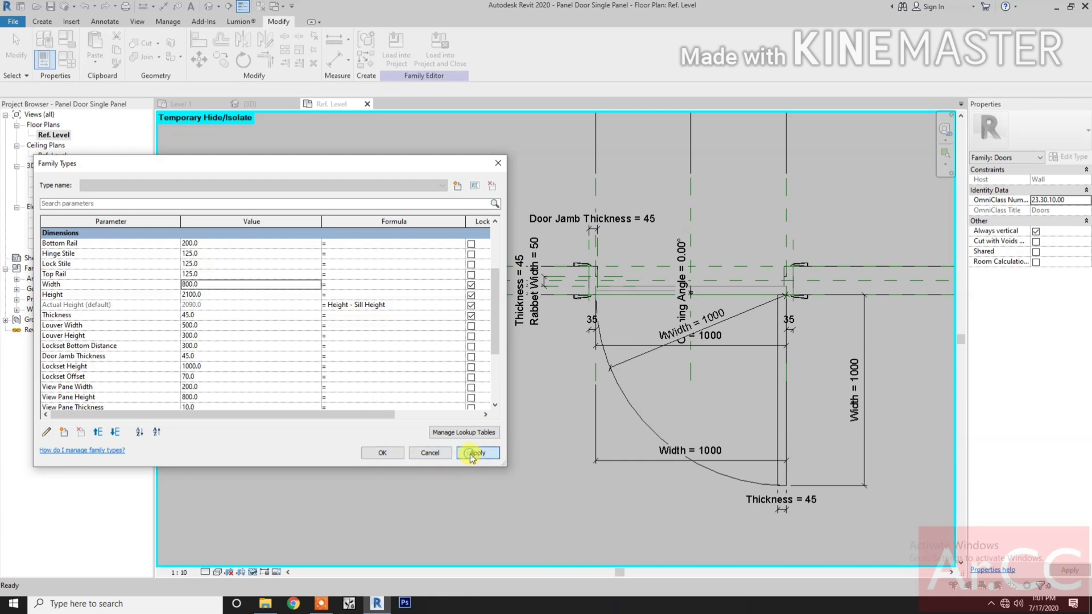
{"action": "left_click", "coordinate": [470, 453]}
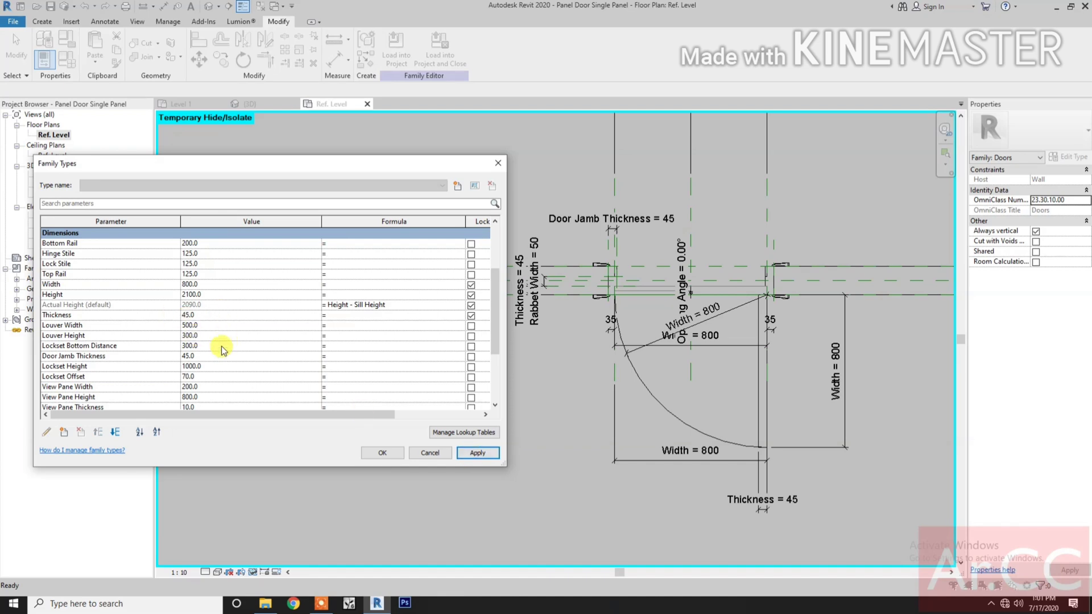
Step: Set the Width parameter to 900 in the family types and apply it to test the plan symbol
{"action": "left_click", "coordinate": [230, 284]}
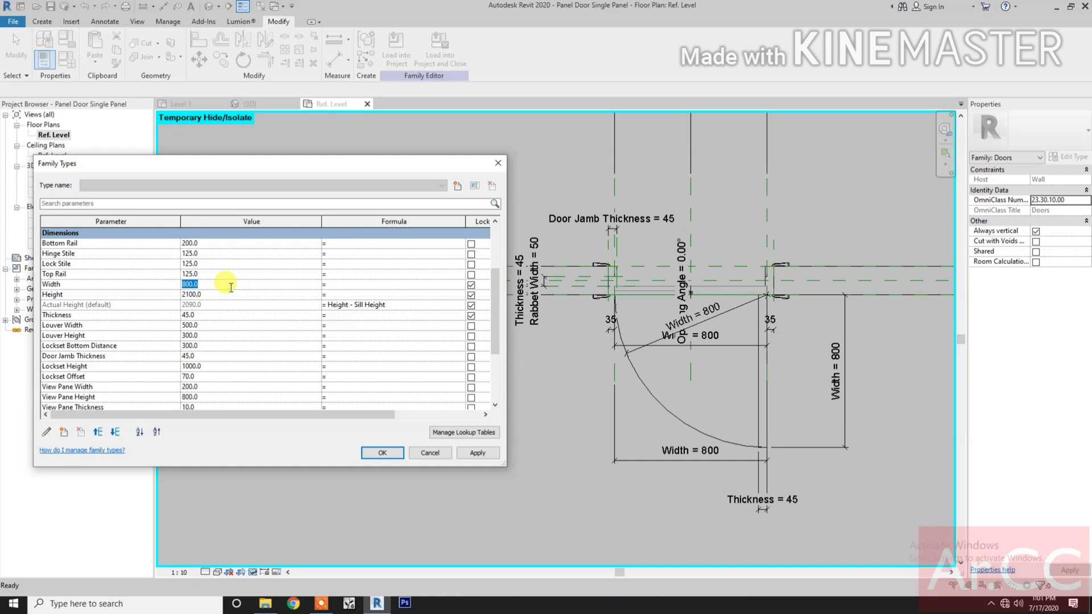
{"action": "type", "text": "900"}
{"action": "left_click", "coordinate": [472, 455]}
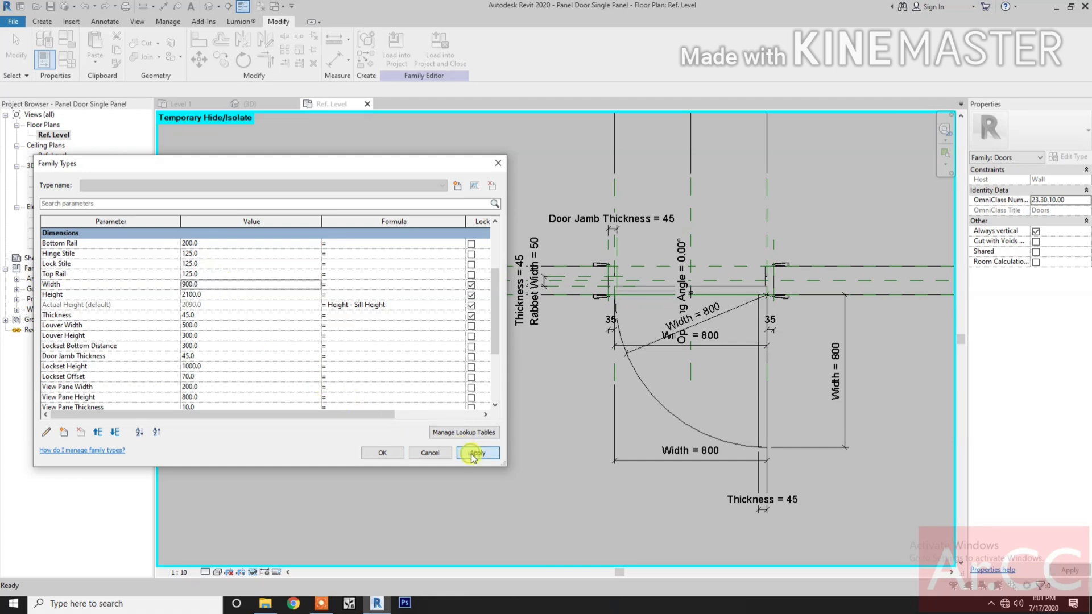
Step: Set the Width parameter to 1000 in the family types, apply it and close the dialog
{"action": "left_click", "coordinate": [247, 284]}
{"action": "type", "text": "10"}
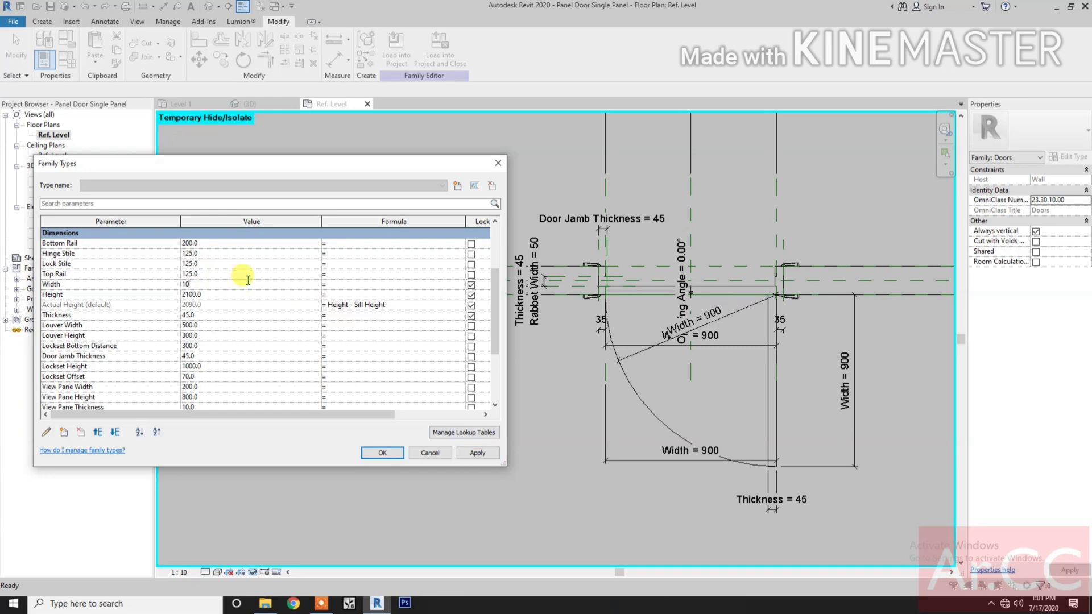
{"action": "type", "text": "00"}
{"action": "left_click", "coordinate": [477, 455]}
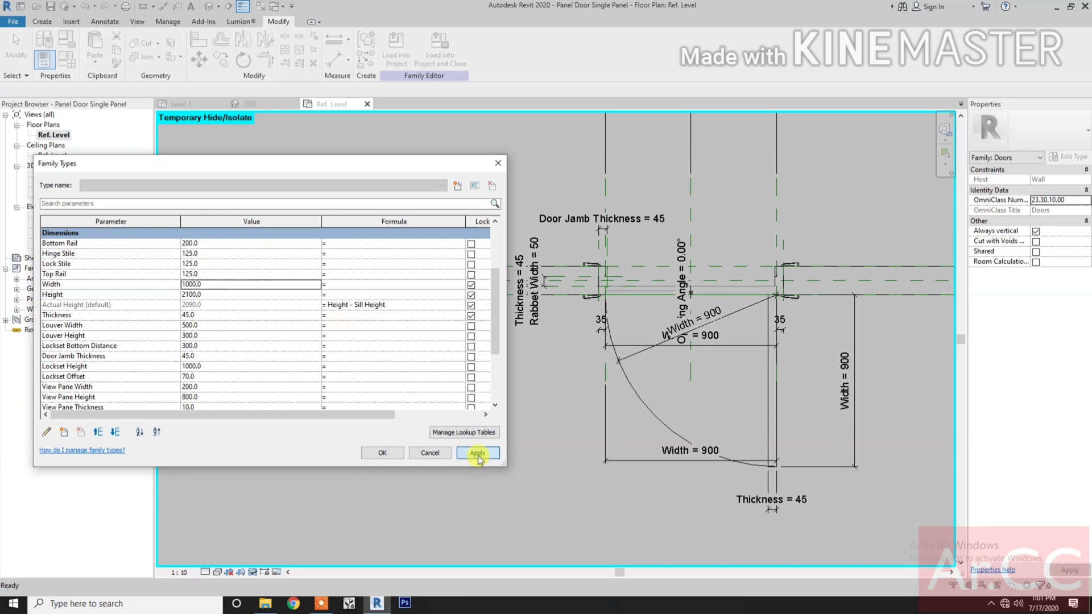
{"action": "left_click", "coordinate": [382, 453]}
Step: Reset the temporary hide/isolate in the Ref. Level plan view
{"action": "left_click", "coordinate": [254, 572]}
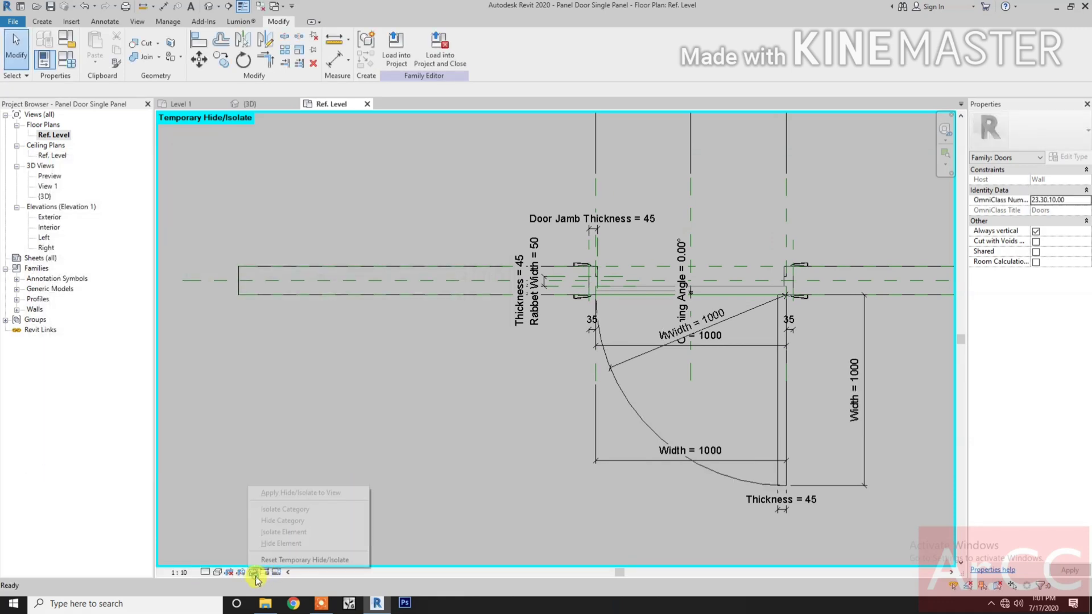
{"action": "left_click", "coordinate": [279, 560]}
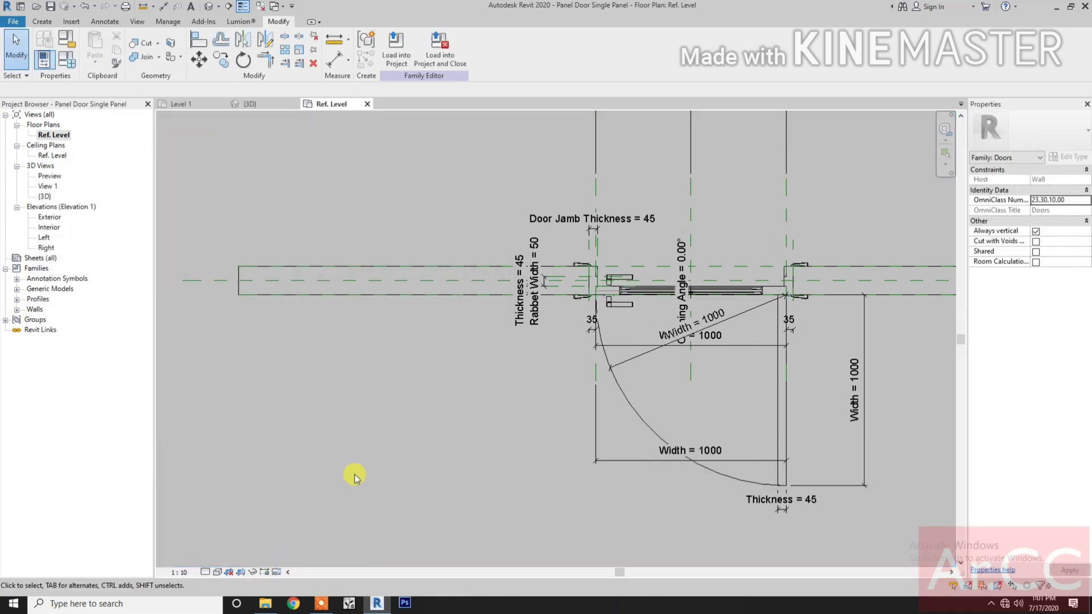
{"action": "scroll", "coordinate": [352, 473], "scroll_direction": "down", "scroll_amount": 1}
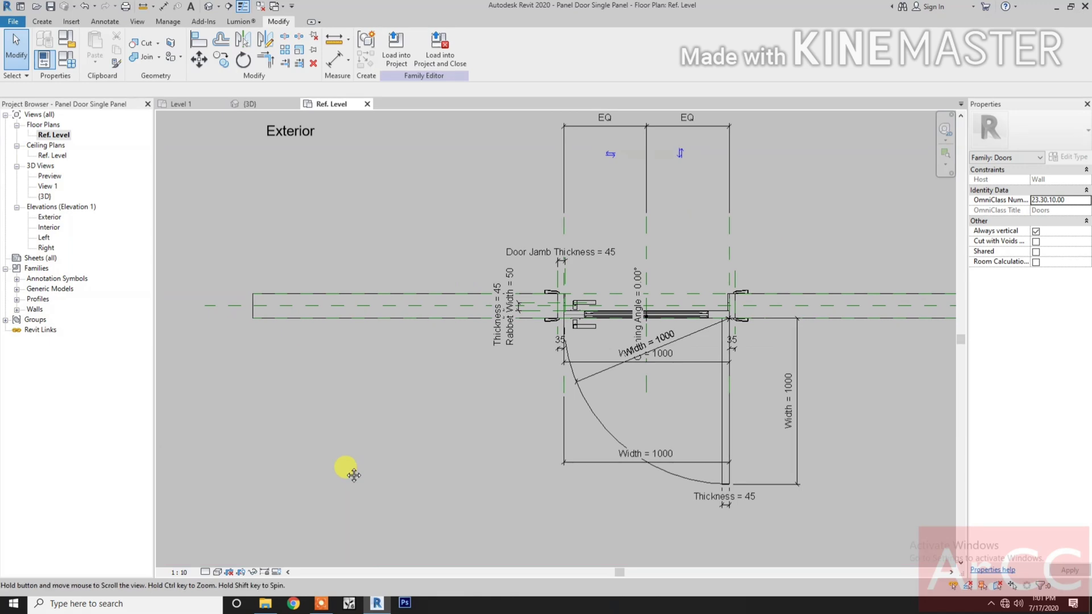
Step: Save the door family with its 3D view active, and load it into the Door Project while closing the family
{"action": "left_click", "coordinate": [250, 104]}
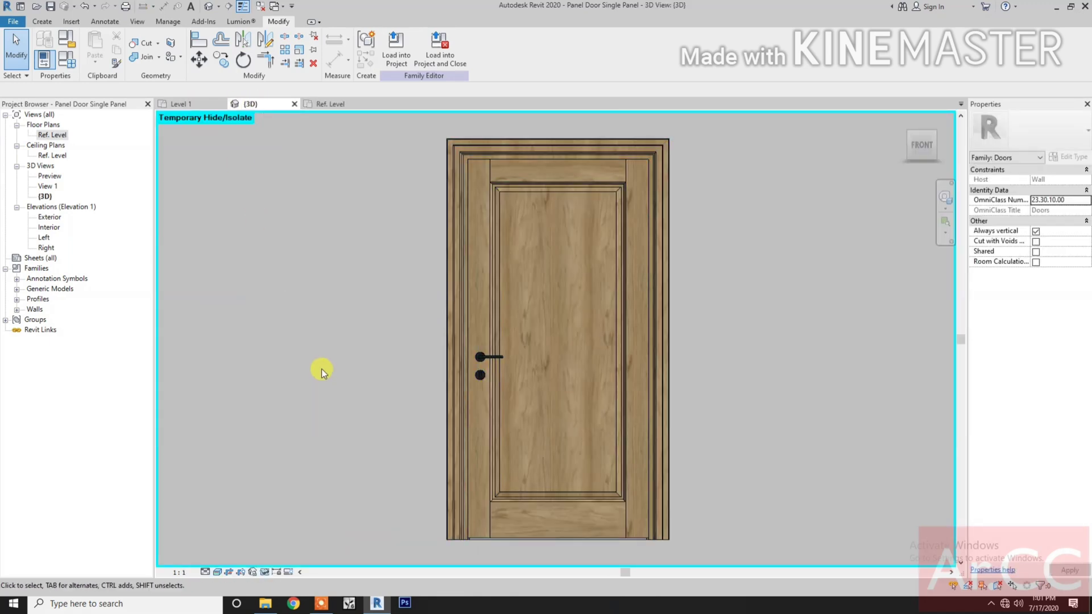
{"action": "left_click", "coordinate": [50, 8]}
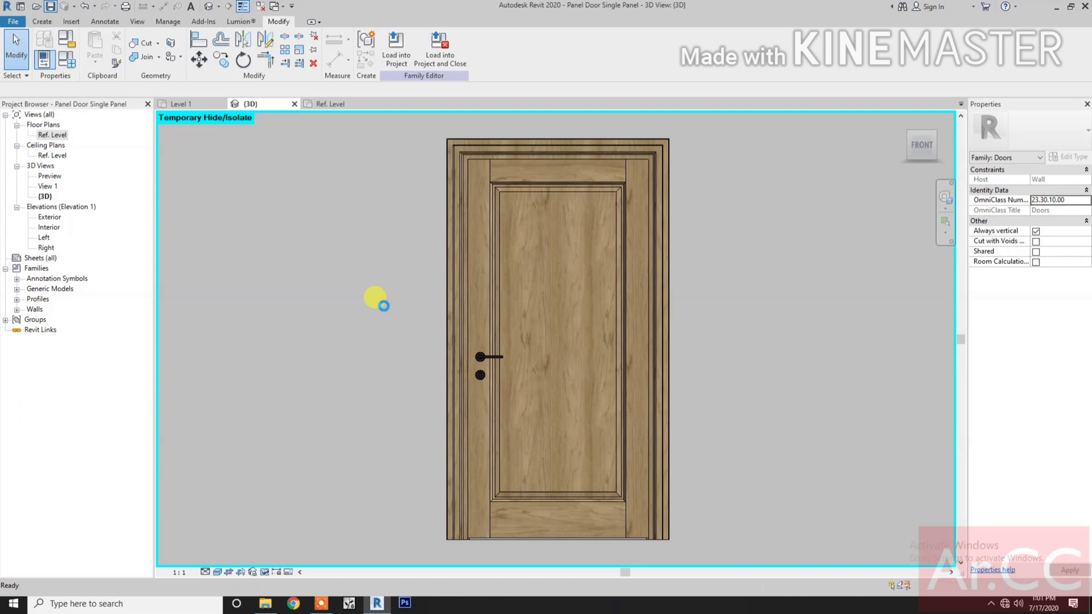
{"action": "left_click", "coordinate": [430, 59]}
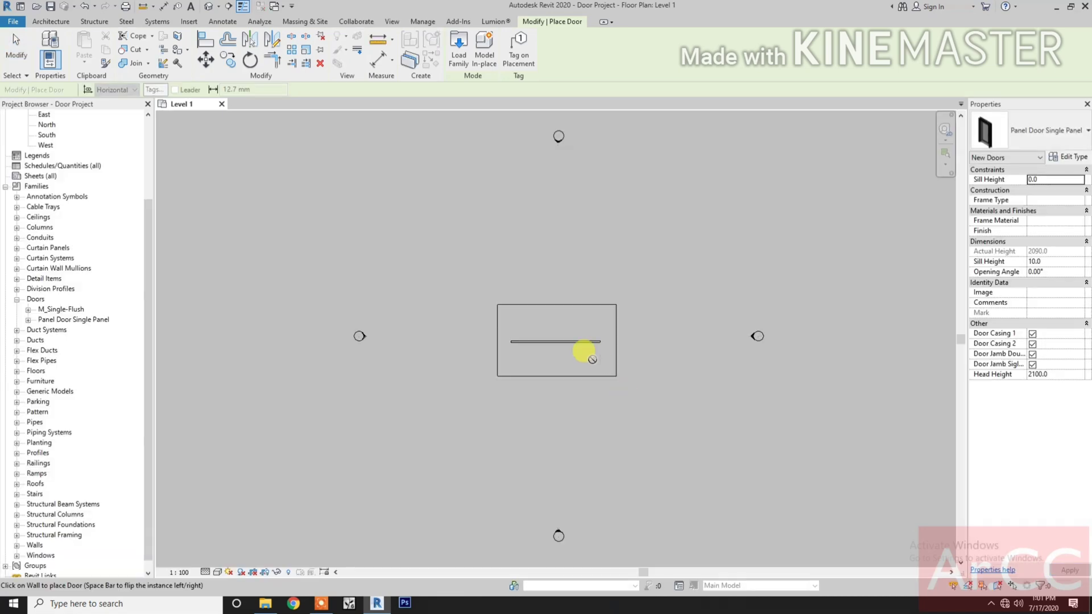
Step: Place a Panel Door Single Panel near the middle of the horizontal wall on Level 1, swinging towards the lower side
{"action": "scroll", "coordinate": [574, 347], "scroll_direction": "up", "scroll_amount": 4}
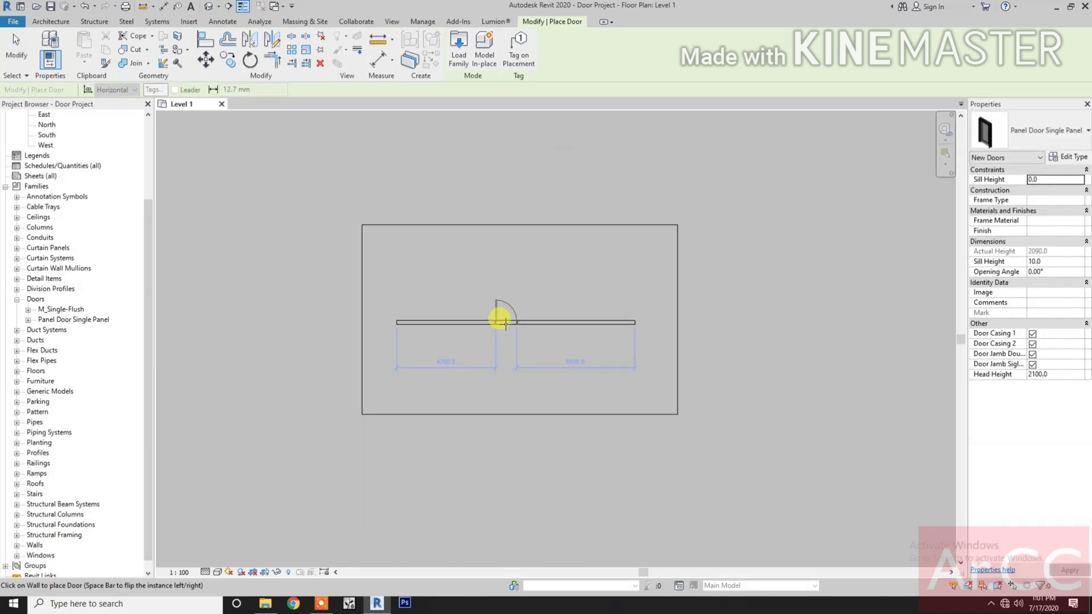
{"action": "scroll", "coordinate": [505, 325], "scroll_direction": "up", "scroll_amount": 2}
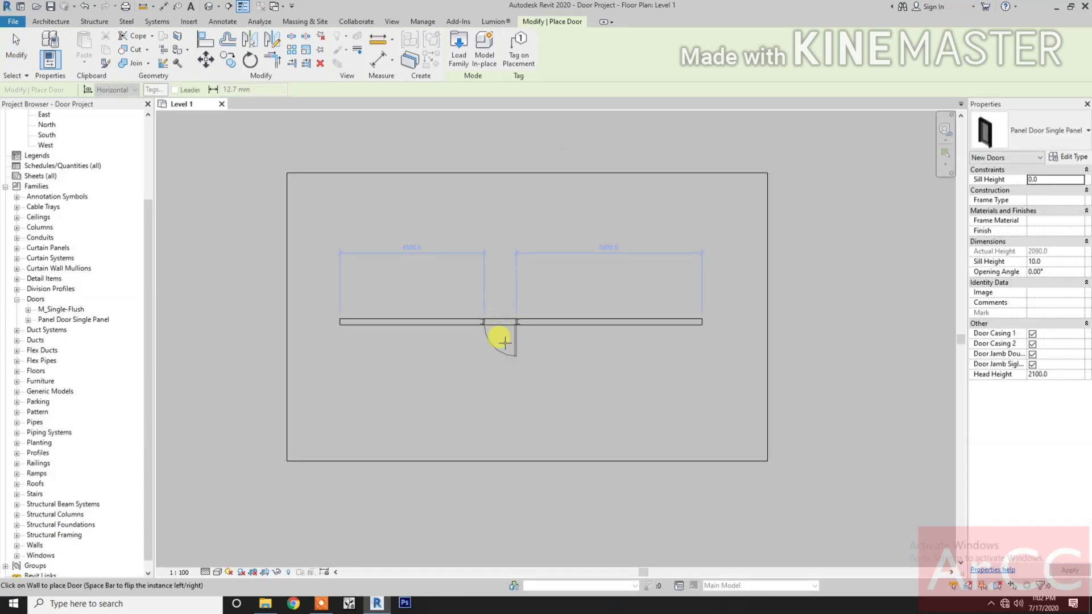
{"action": "scroll", "coordinate": [503, 338], "scroll_direction": "up", "scroll_amount": 5}
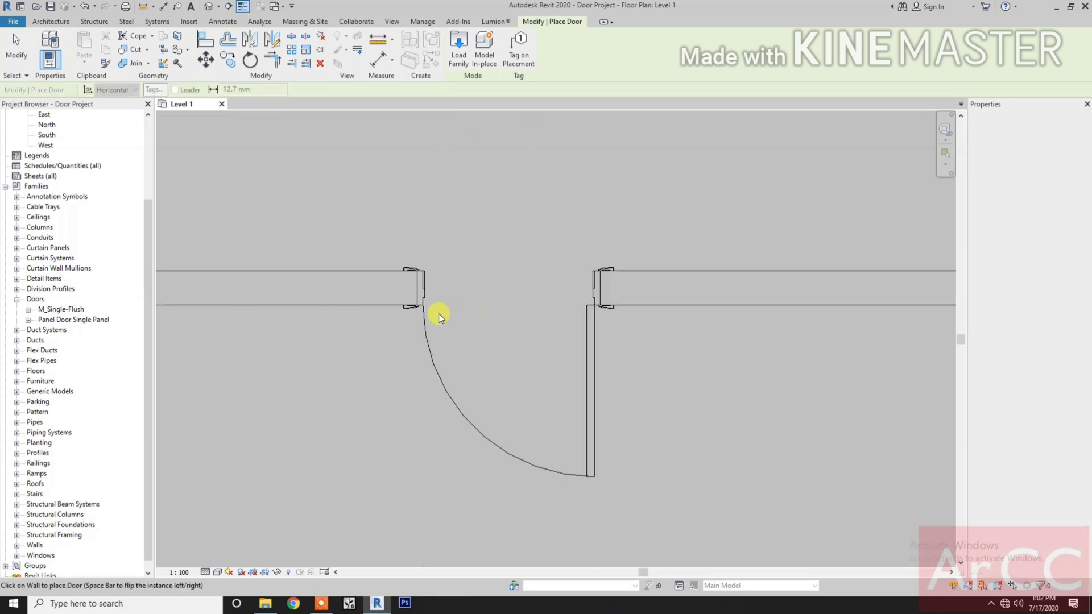
{"action": "scroll", "coordinate": [440, 316], "scroll_direction": "up", "scroll_amount": 1}
{"action": "left_click", "coordinate": [445, 305]}
{"action": "key", "text": "Escape"}
{"action": "key", "text": "Escape"}
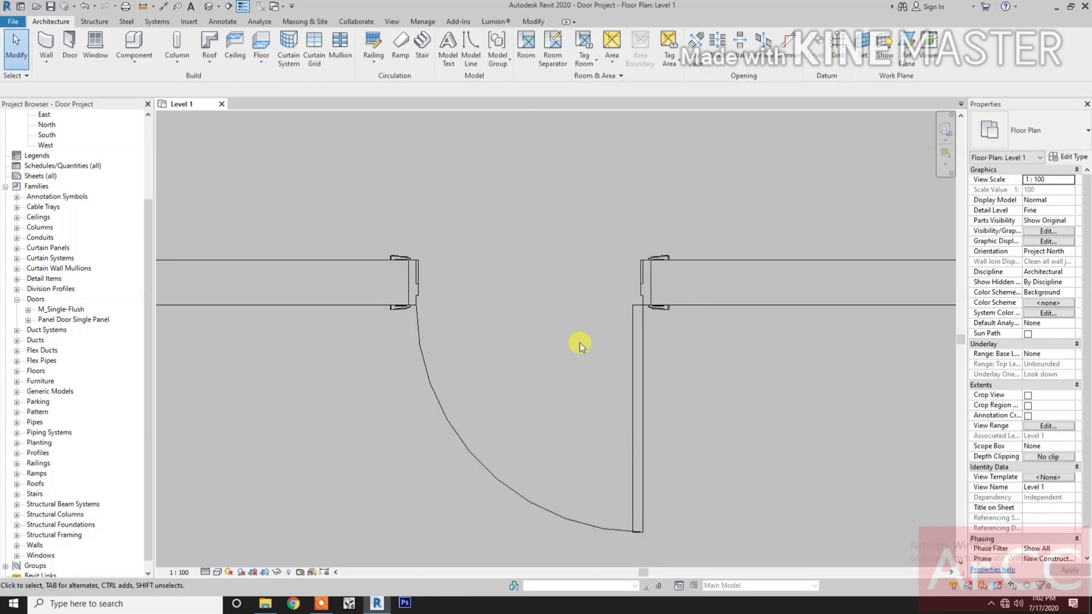
Step: Turn off Door Casing 1 and the double door jamb option for the placed door
{"action": "left_click", "coordinate": [636, 355]}
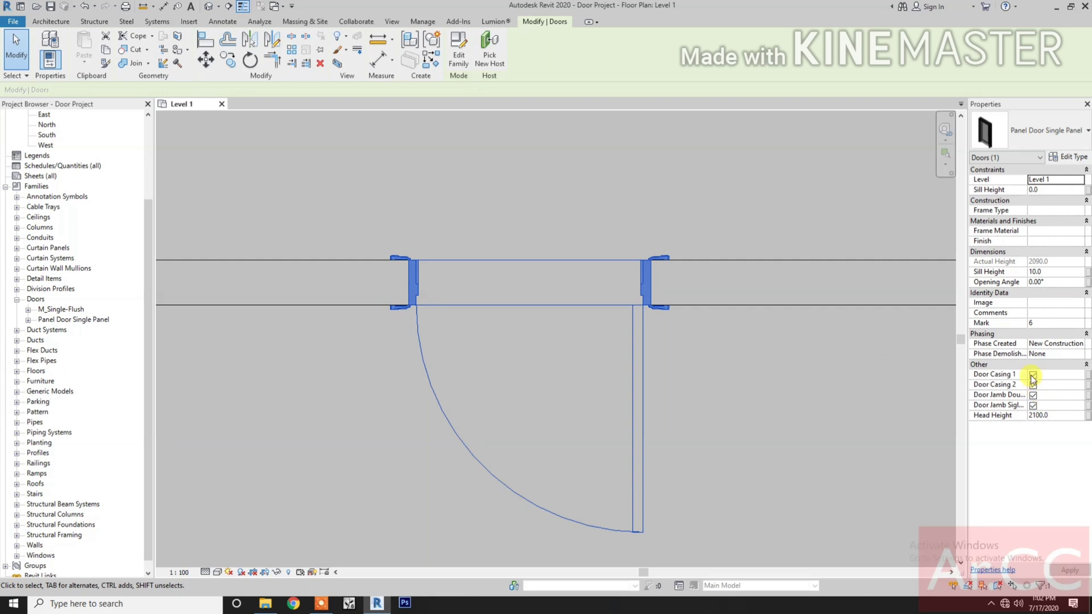
{"action": "left_click", "coordinate": [1033, 375]}
{"action": "left_click", "coordinate": [1033, 395]}
{"action": "left_click", "coordinate": [1033, 405]}
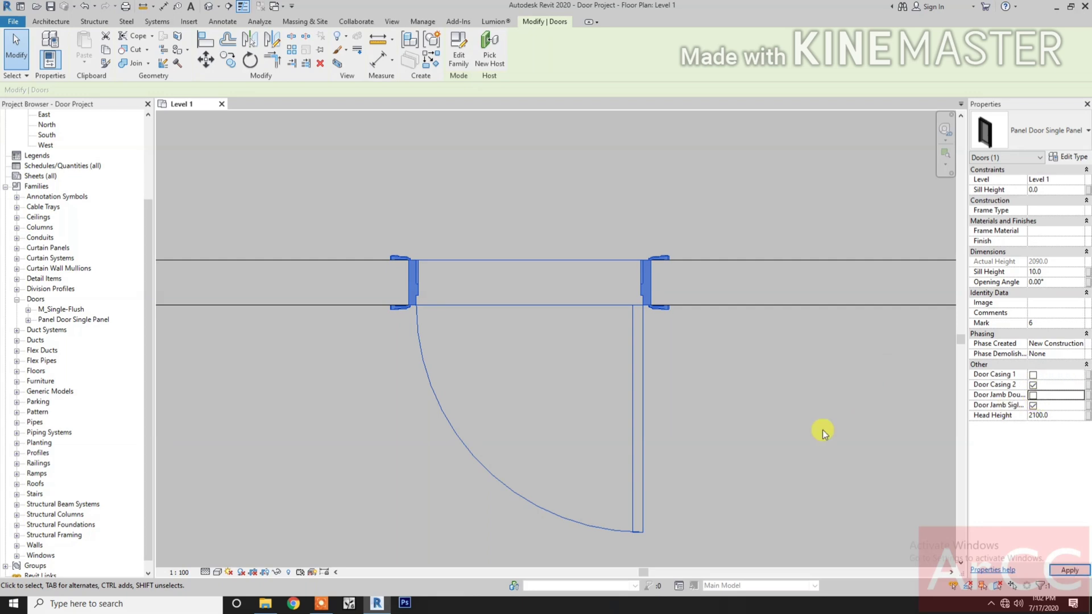
{"action": "scroll", "coordinate": [780, 430], "scroll_direction": "down", "scroll_amount": 1}
{"action": "left_click", "coordinate": [737, 414]}
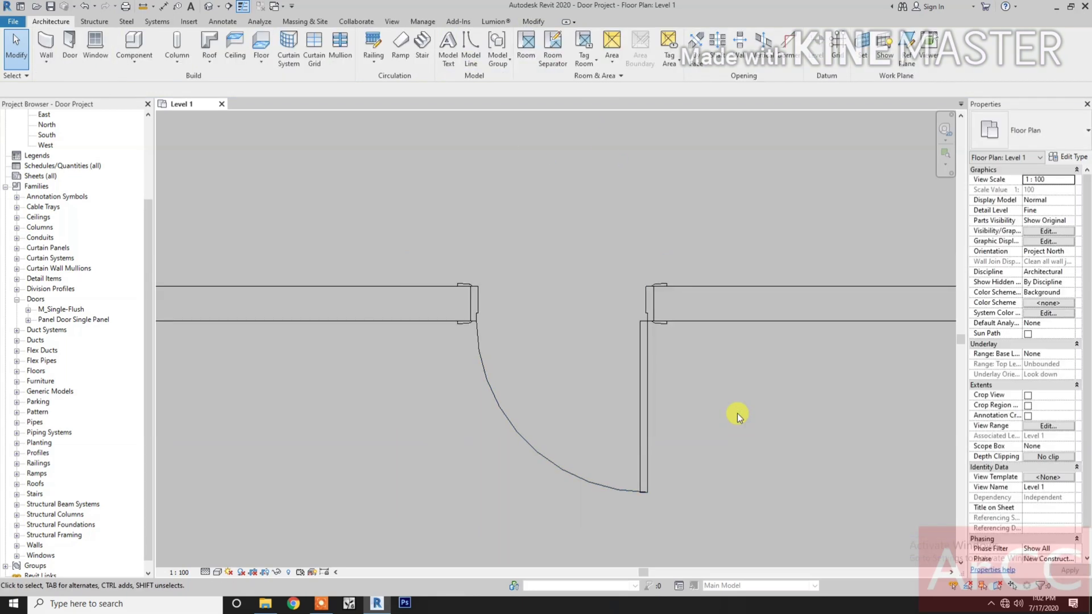
Step: Set the placed door's type Width to 800 and apply the change
{"action": "left_click", "coordinate": [644, 390]}
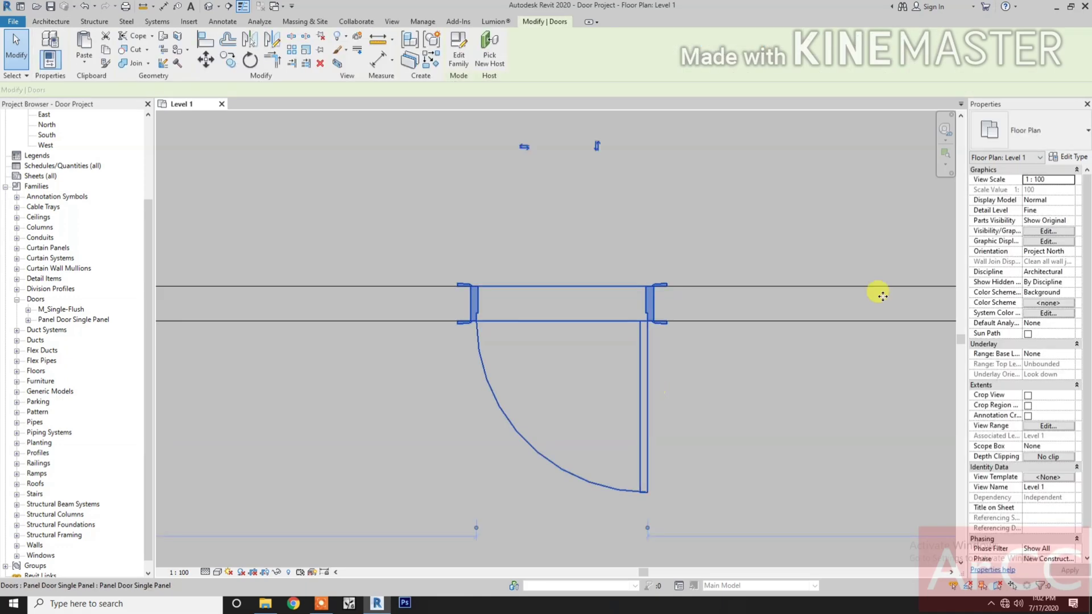
{"action": "left_click", "coordinate": [1077, 158]}
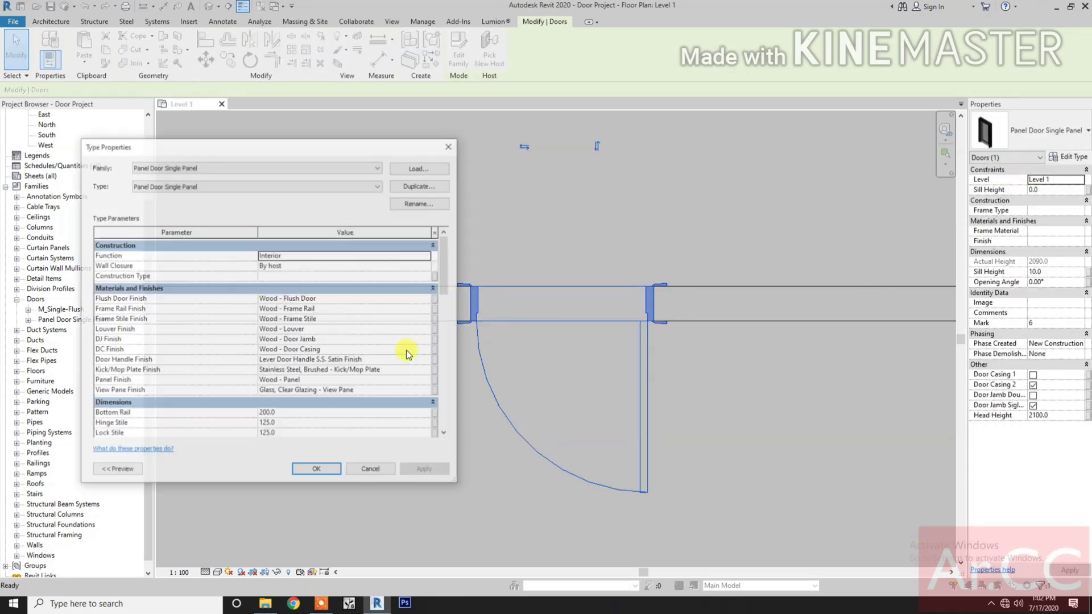
{"action": "scroll", "coordinate": [340, 431], "scroll_direction": "down", "scroll_amount": 5}
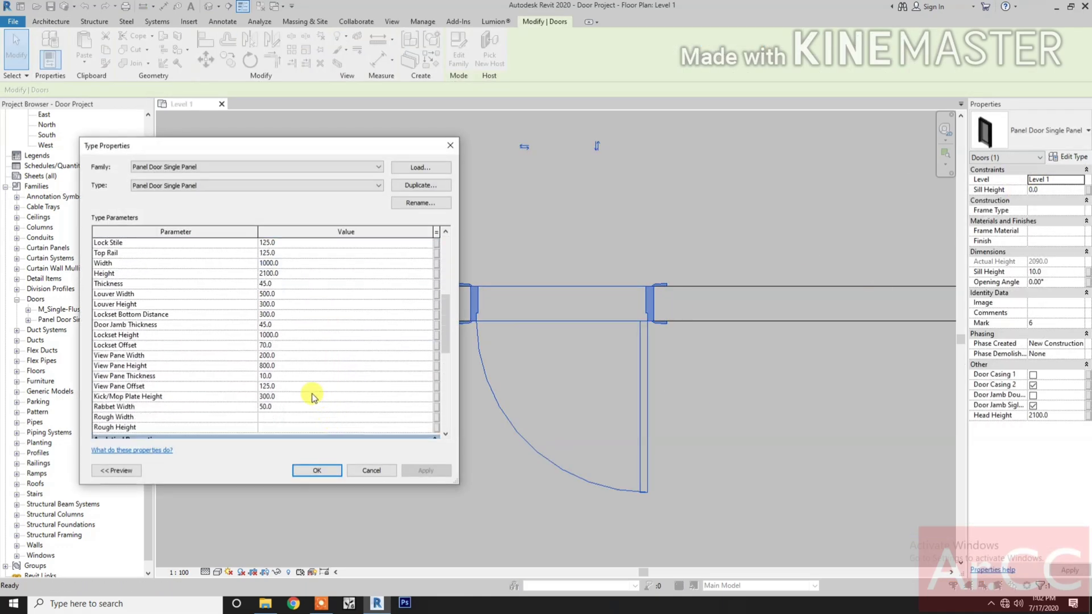
{"action": "left_click", "coordinate": [308, 337]}
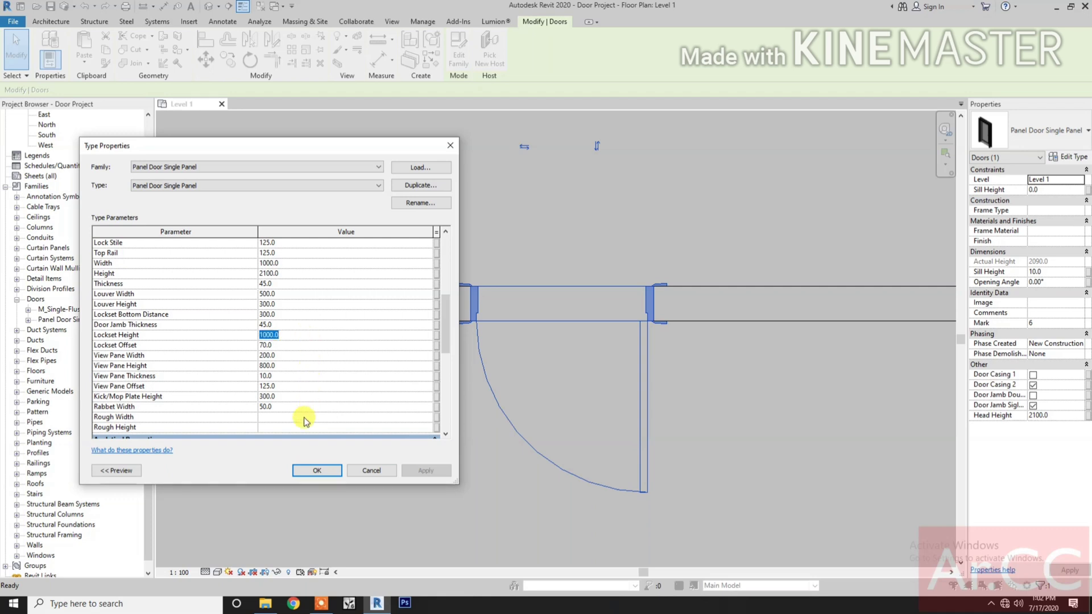
{"action": "scroll", "coordinate": [307, 414], "scroll_direction": "down", "scroll_amount": 1}
{"action": "scroll", "coordinate": [307, 369], "scroll_direction": "up", "scroll_amount": 2}
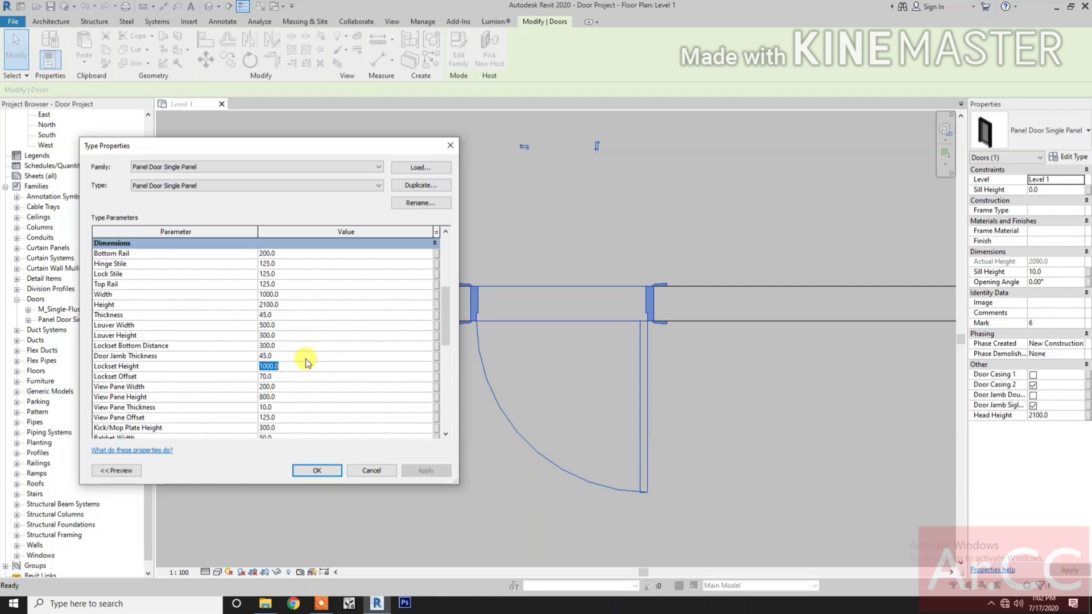
{"action": "left_click", "coordinate": [323, 294]}
{"action": "type", "text": "8"}
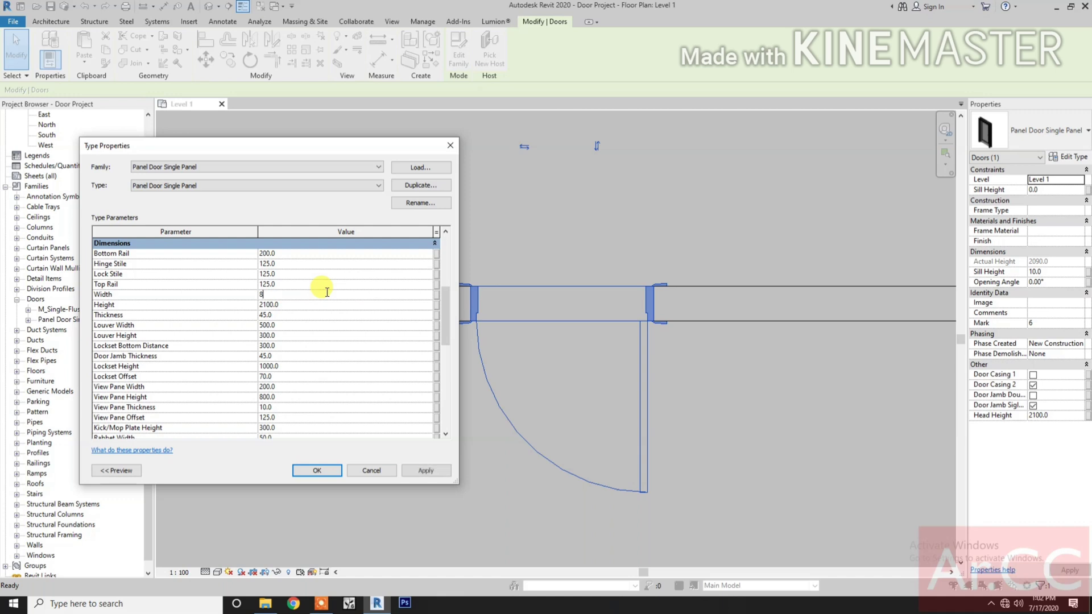
{"action": "type", "text": "00"}
{"action": "left_click", "coordinate": [439, 472]}
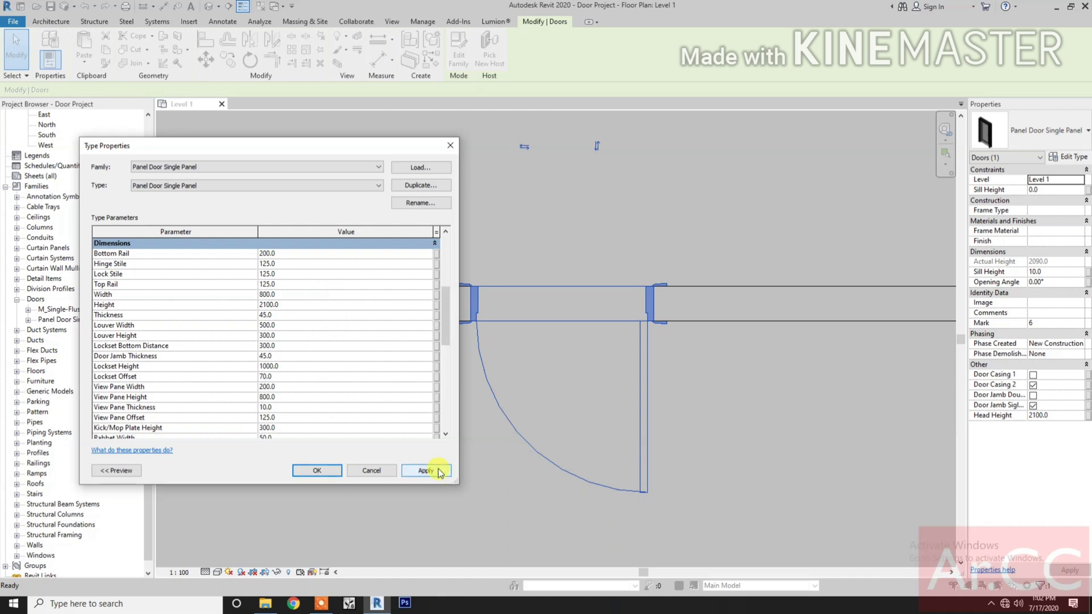
{"action": "left_click", "coordinate": [312, 473]}
{"action": "left_click", "coordinate": [311, 475]}
{"action": "scroll", "coordinate": [342, 464], "scroll_direction": "down", "scroll_amount": 1}
{"action": "middle_click_drag", "start_coordinate": [367, 452], "coordinate": [390, 442]}
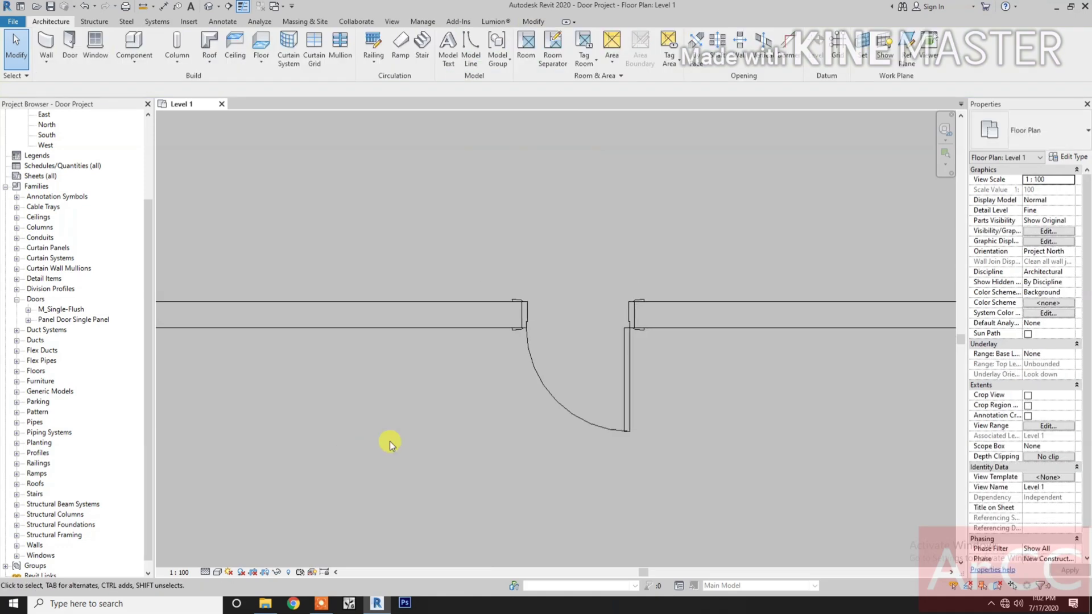